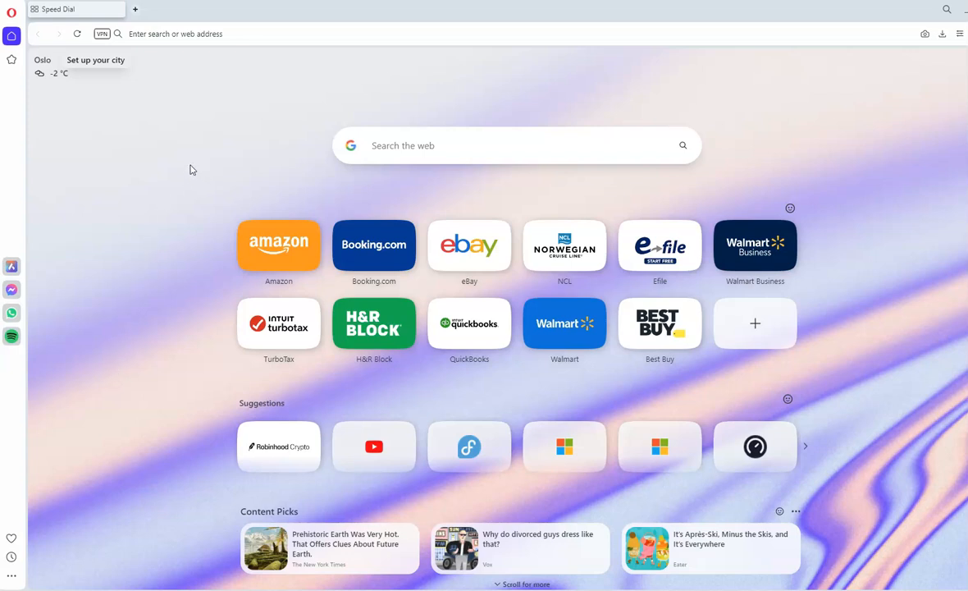
Search the web for "oracle virtual box" and open the official Oracle VirtualBox website.
click(463, 145)
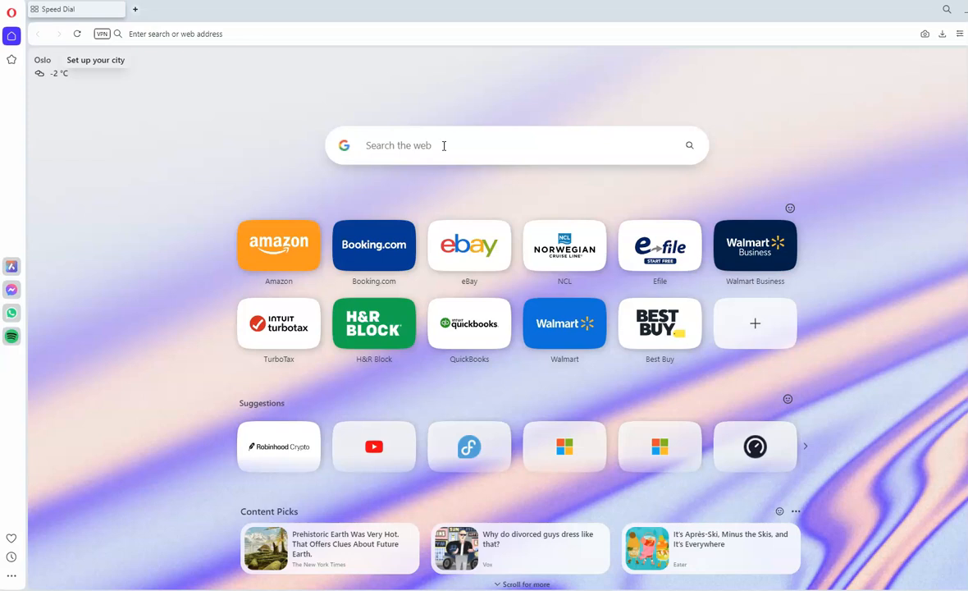
text(oracle )
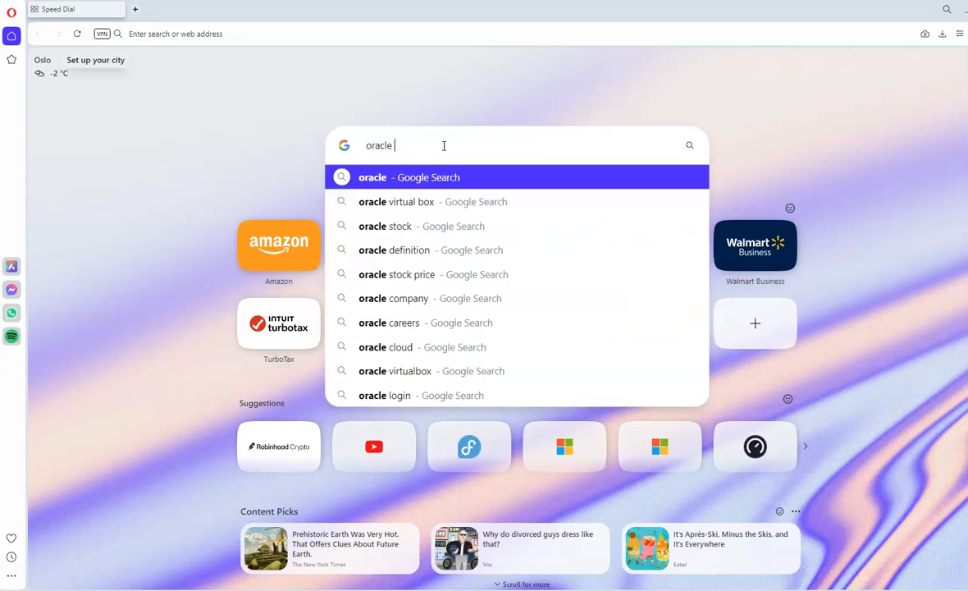
text(virut)
key(BackSpace)
key(BackSpace)
text(tual box)
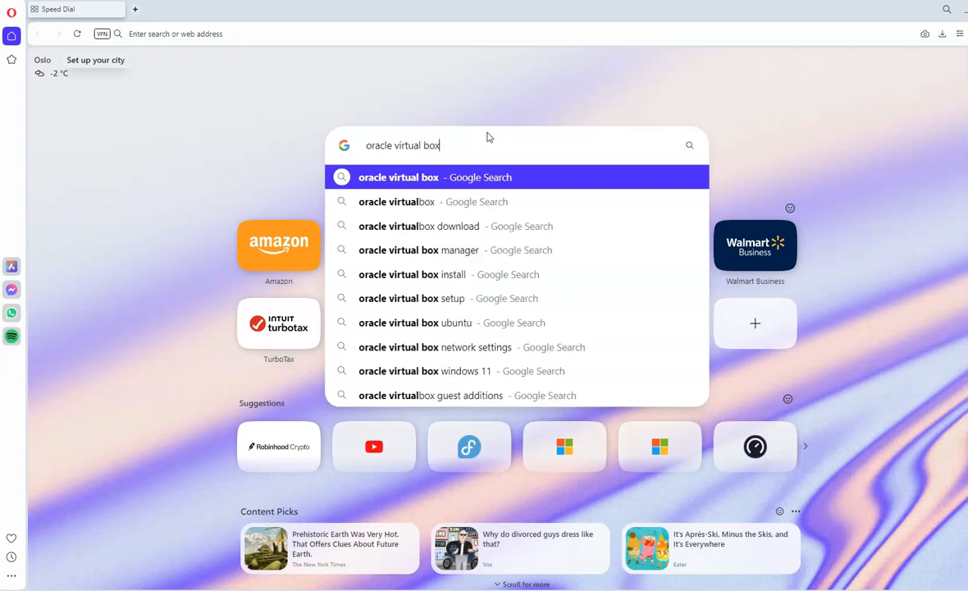
key(Return)
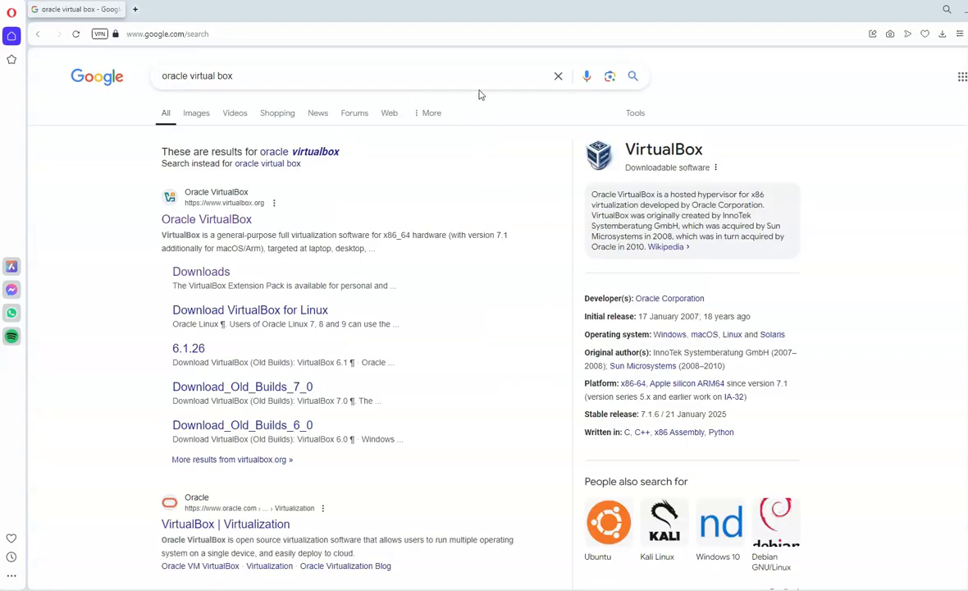
click(209, 223)
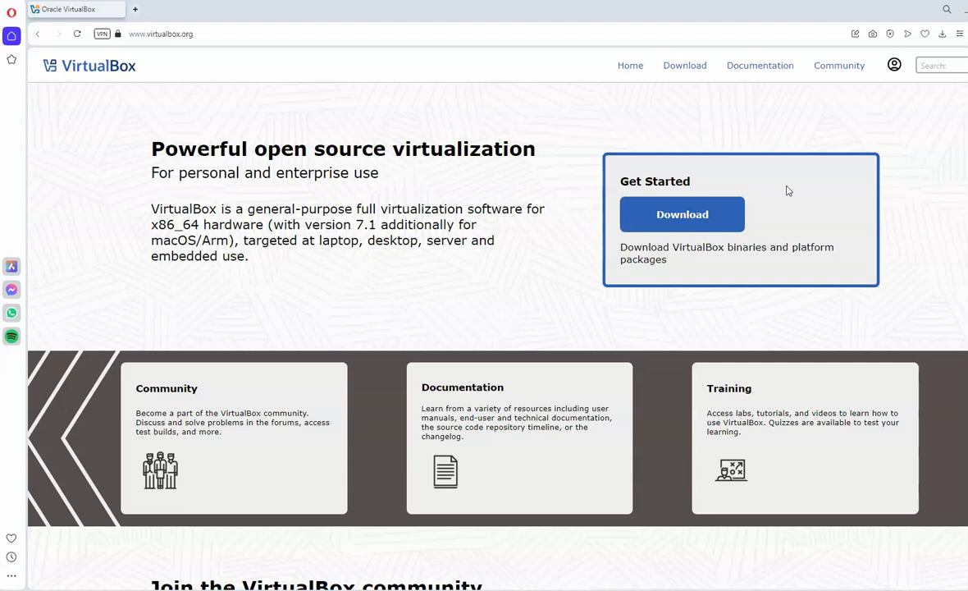
Download the VirtualBox 7.1.6 platform package for Windows hosts, saving it as VirtualBox-7.1.6-167084-Win in the Downloads folder.
click(681, 222)
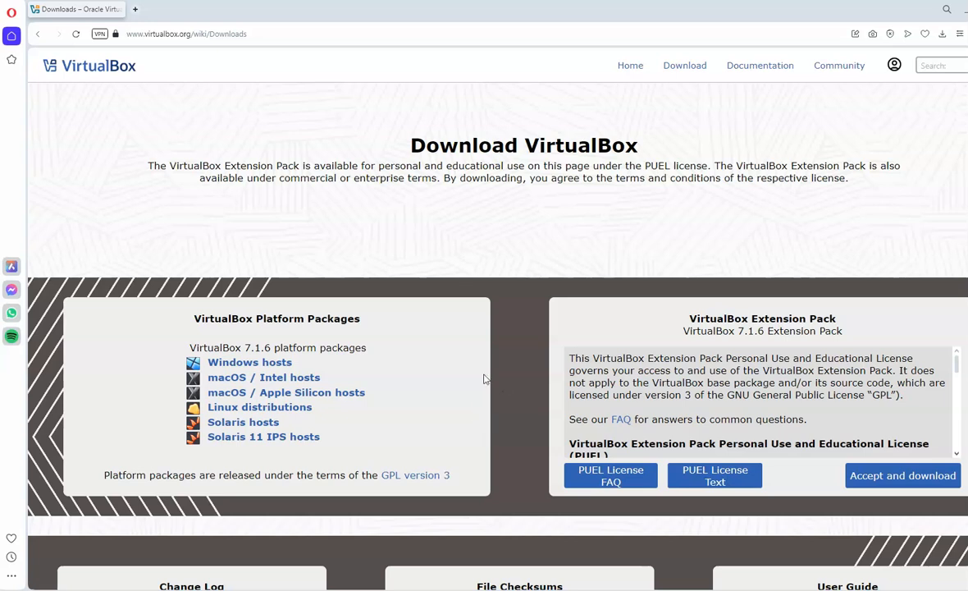
click(236, 363)
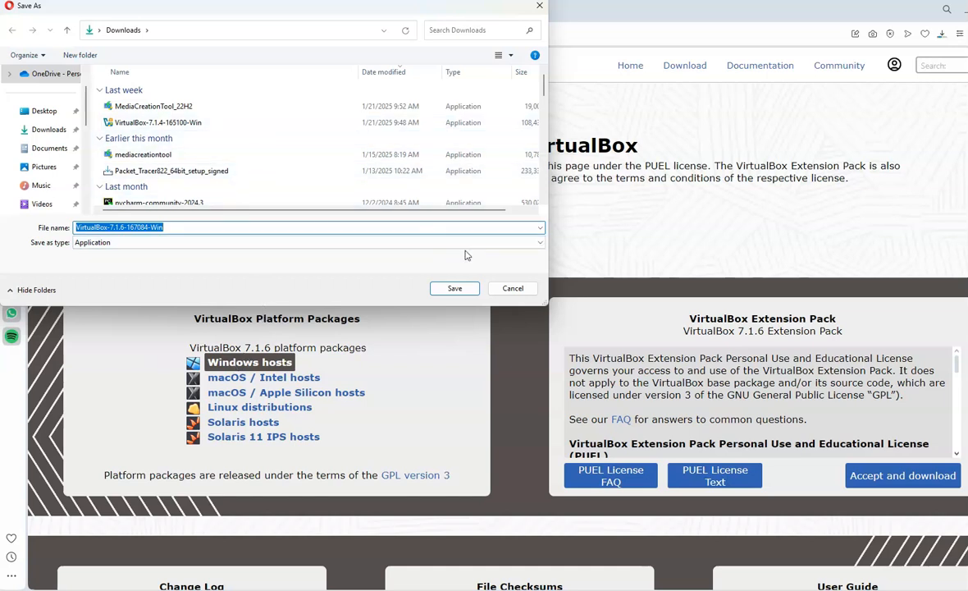
click(453, 288)
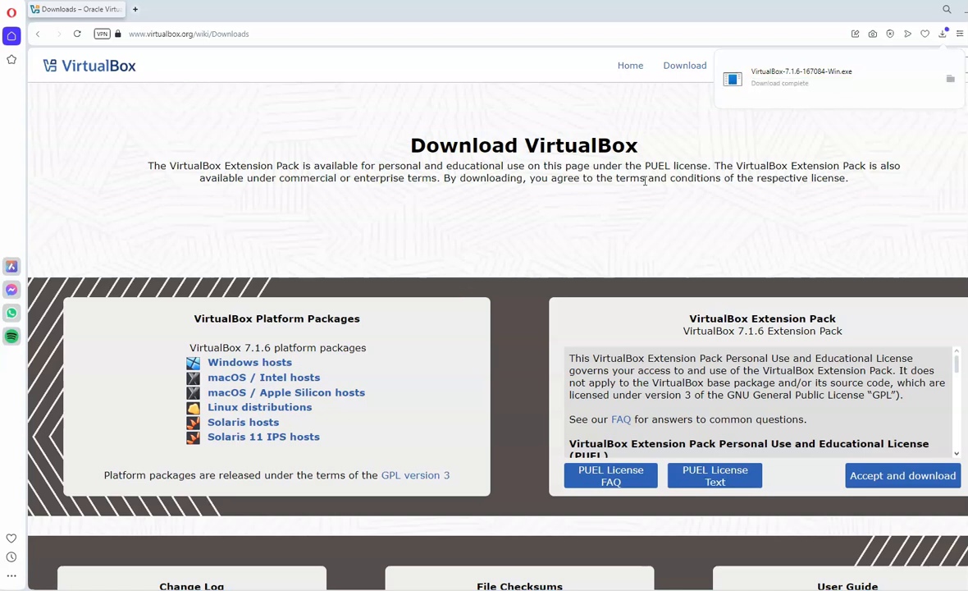
Launch the downloaded VirtualBox 7.1.6 installer and accept the terms of its license agreement.
click(767, 80)
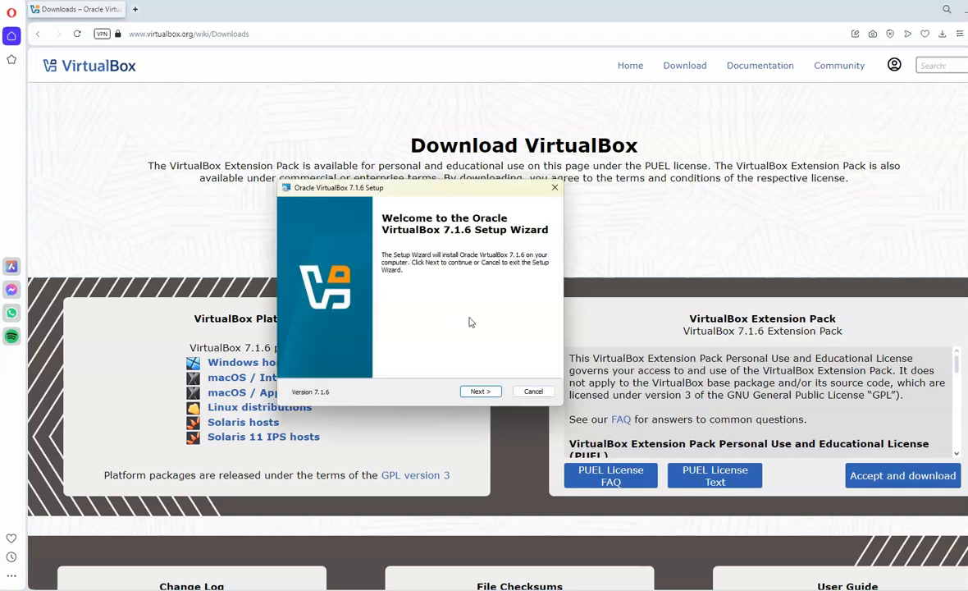
click(482, 393)
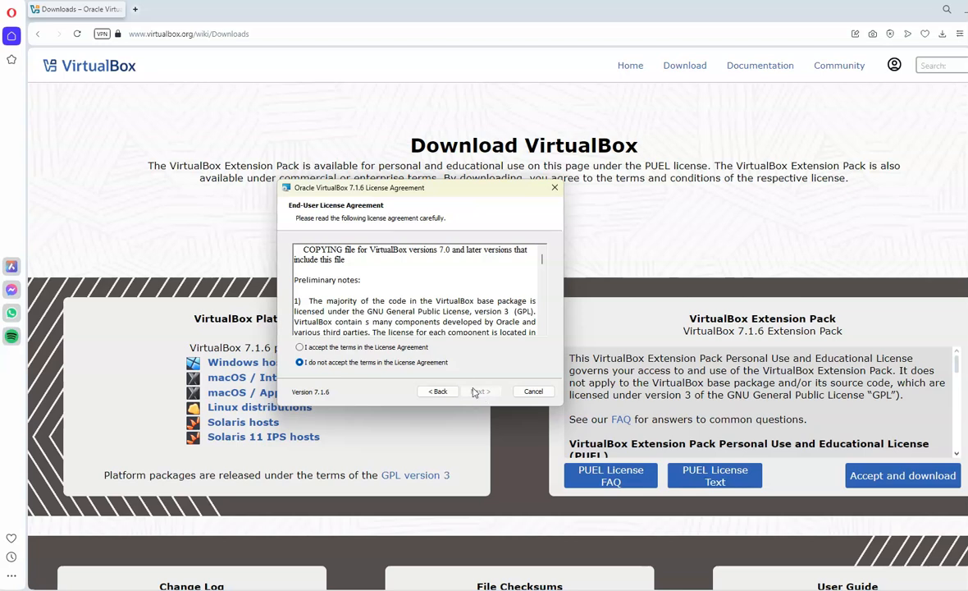
click(336, 349)
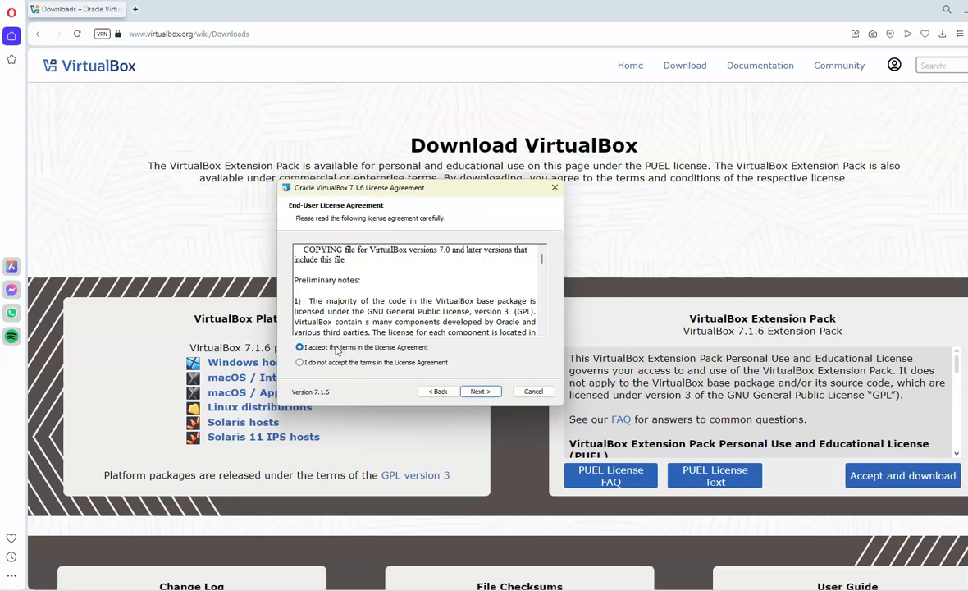
click(484, 392)
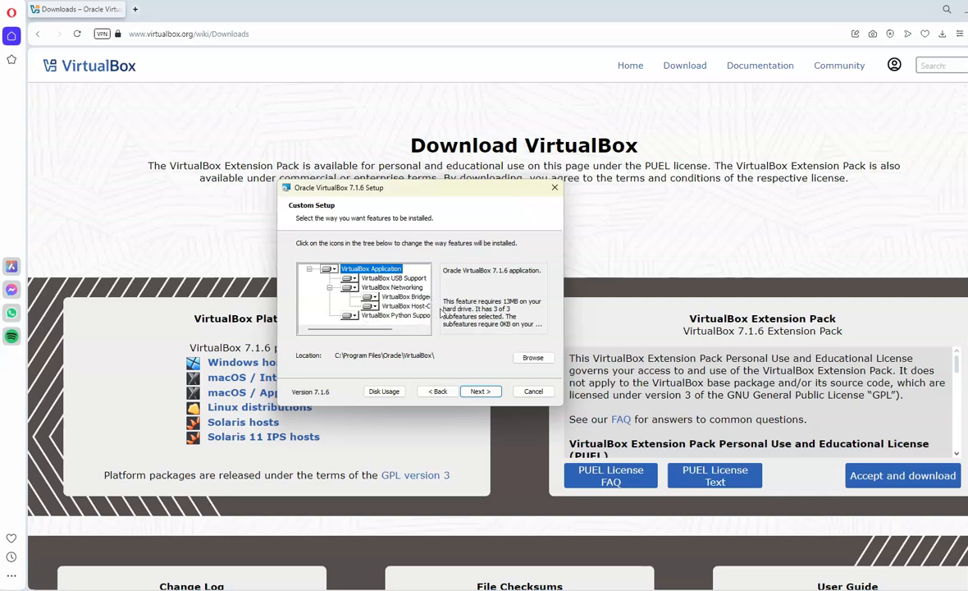
Install VirtualBox with the default features, location and shortcuts, proceeding past the network and Python notices, and start it on finishing.
click(484, 391)
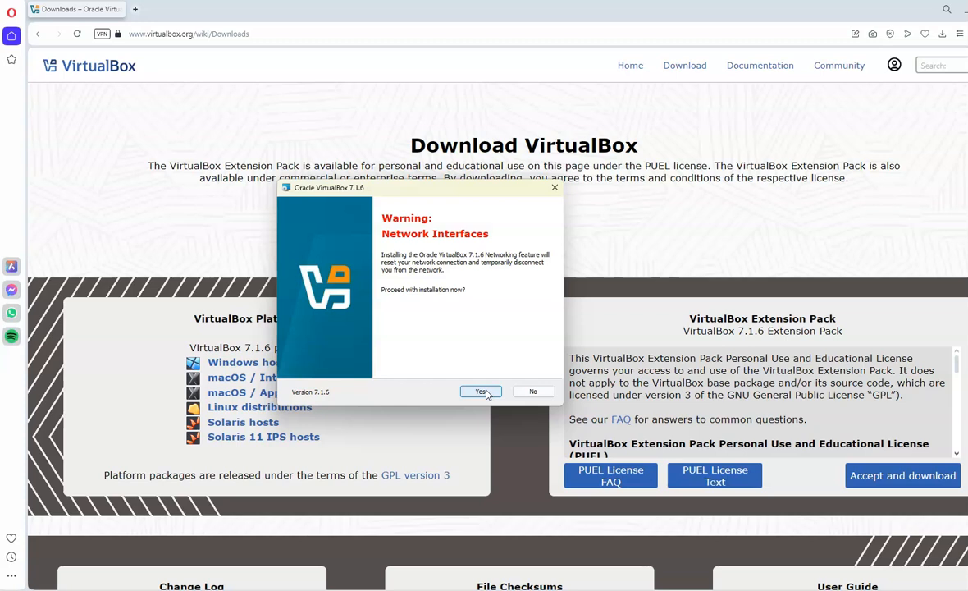
click(484, 392)
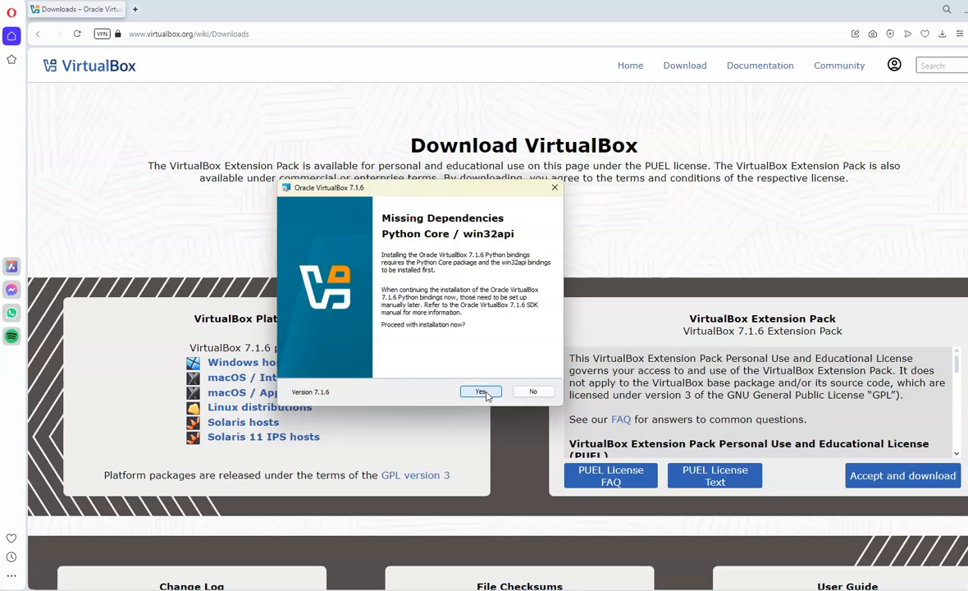
click(482, 392)
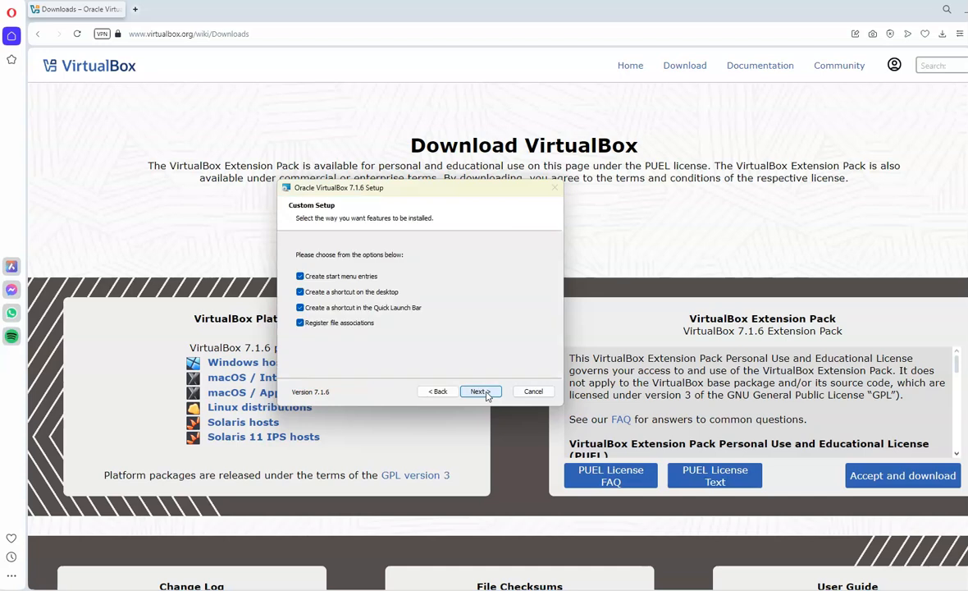
click(483, 392)
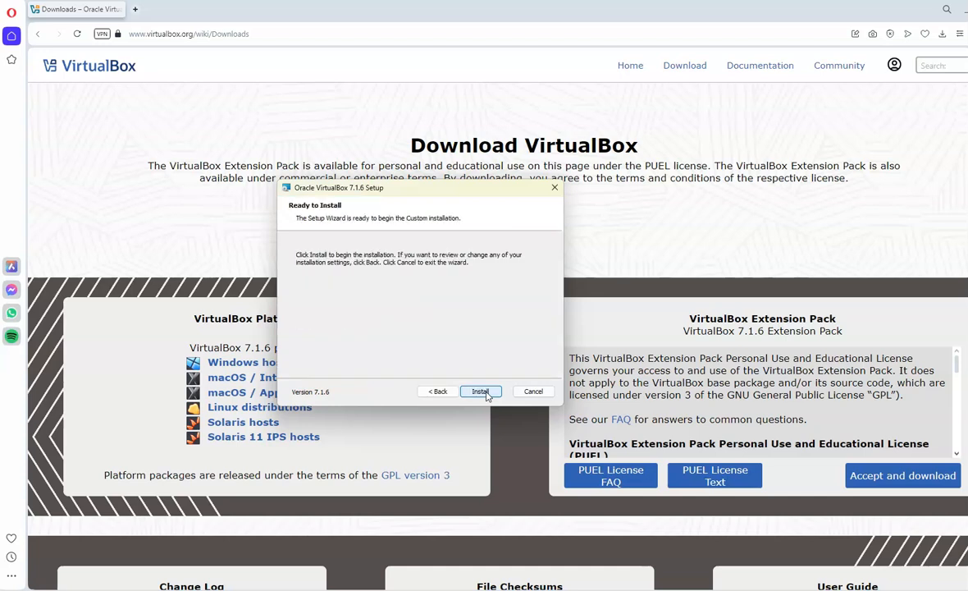
click(480, 392)
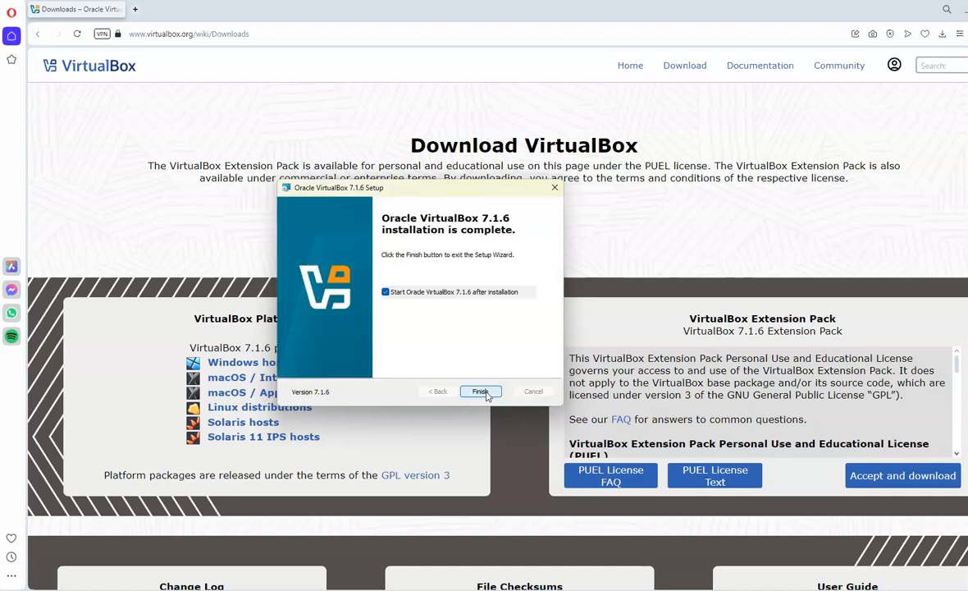
click(481, 391)
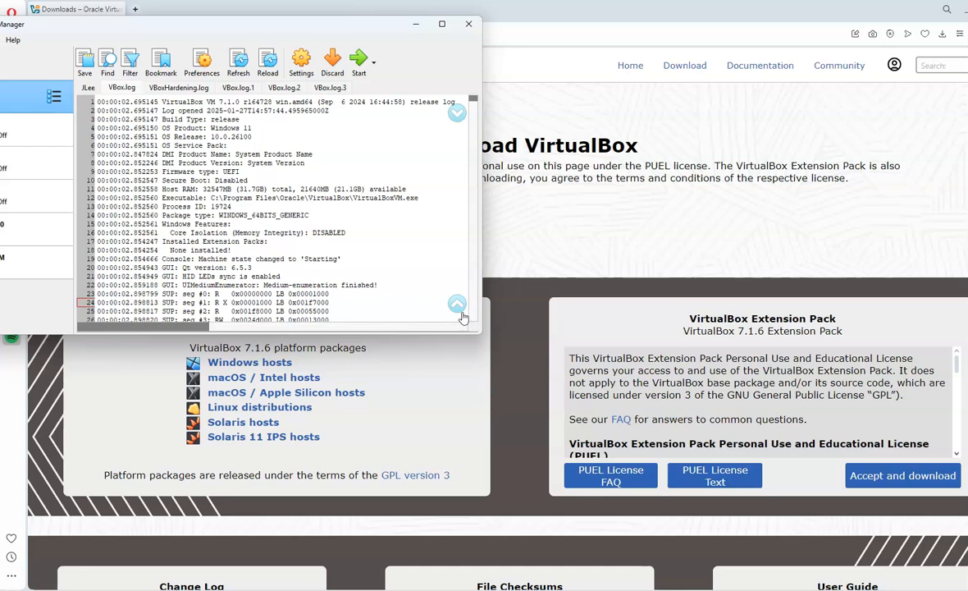
Minimize the VirtualBox Manager window, then search the web for "fedora" and open the Fedora Project website.
drag(234, 32, 417, 57)
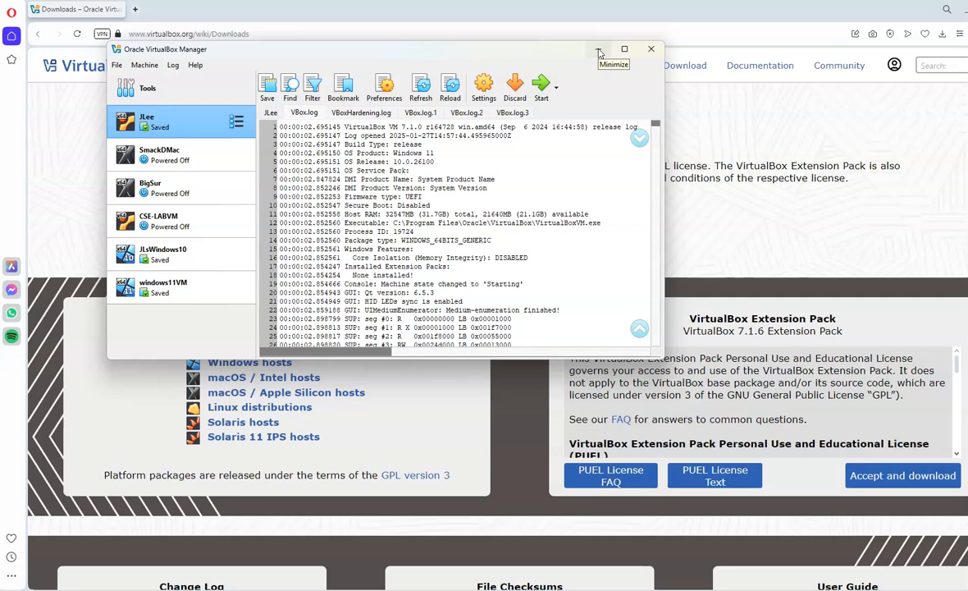
click(600, 53)
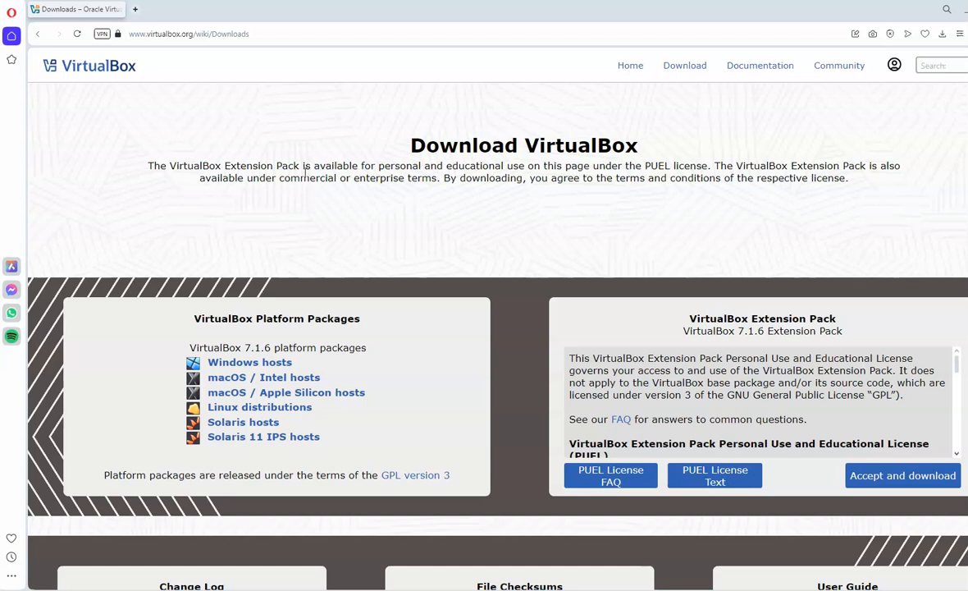
click(285, 37)
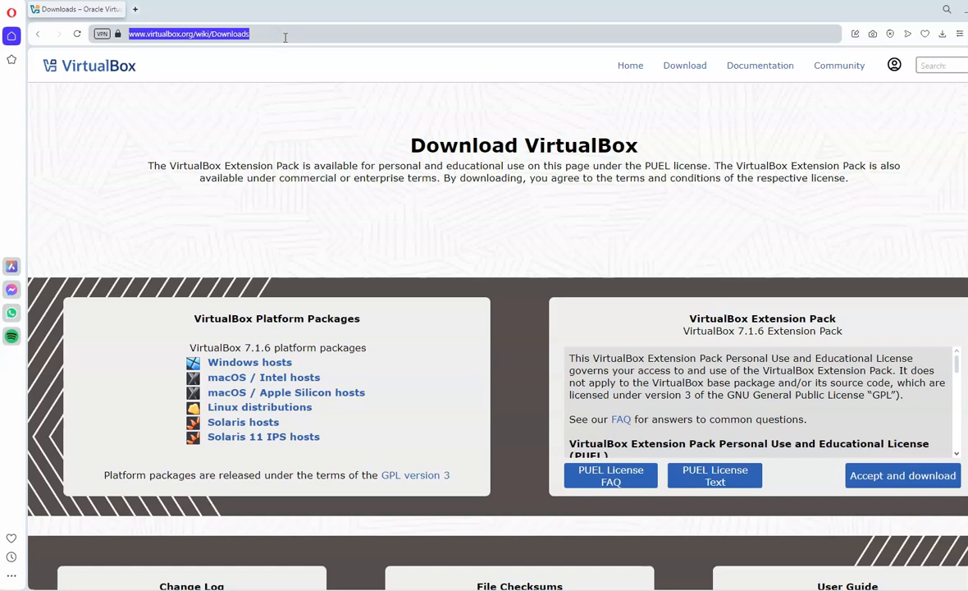
text(fedora)
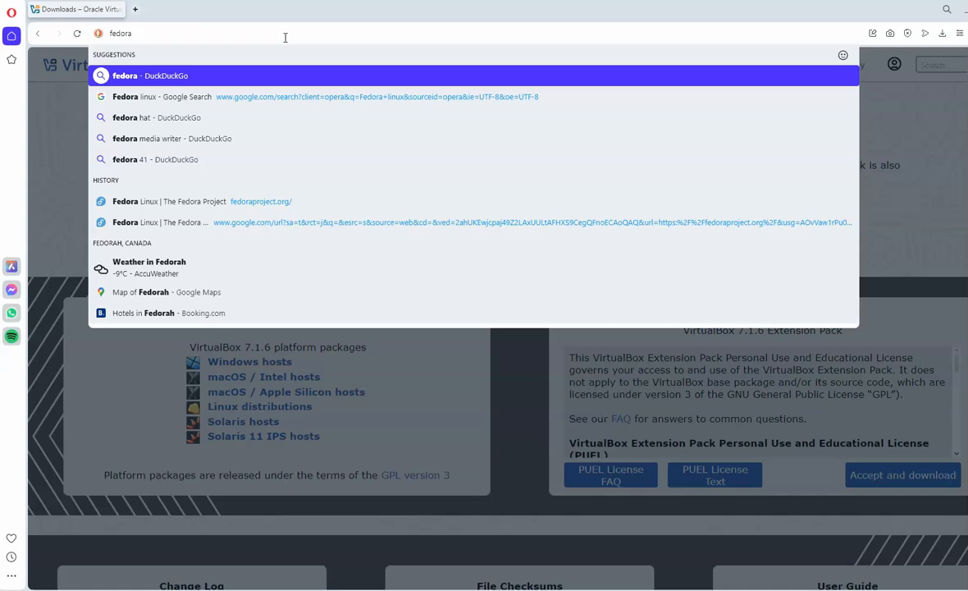
key(Return)
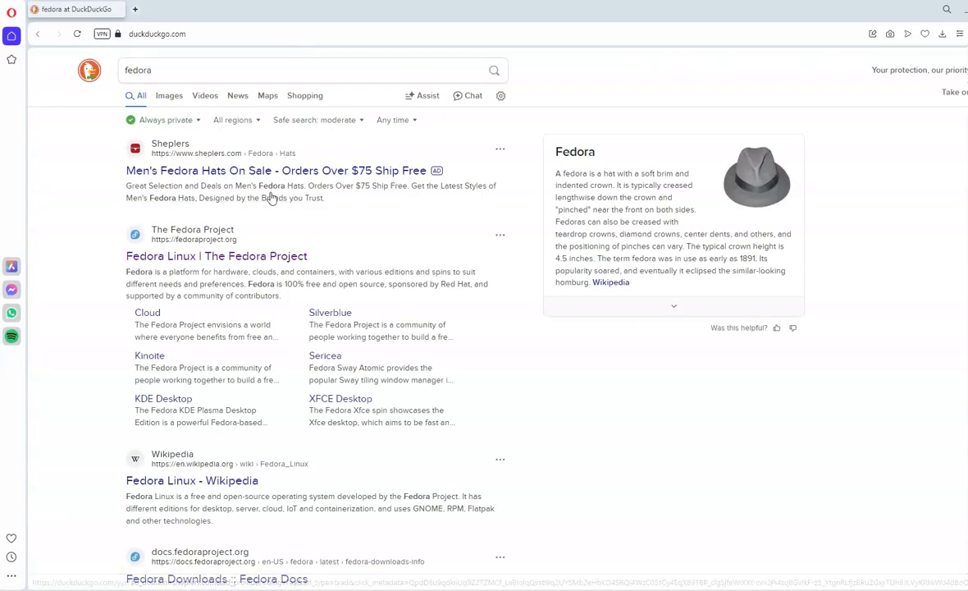
click(184, 256)
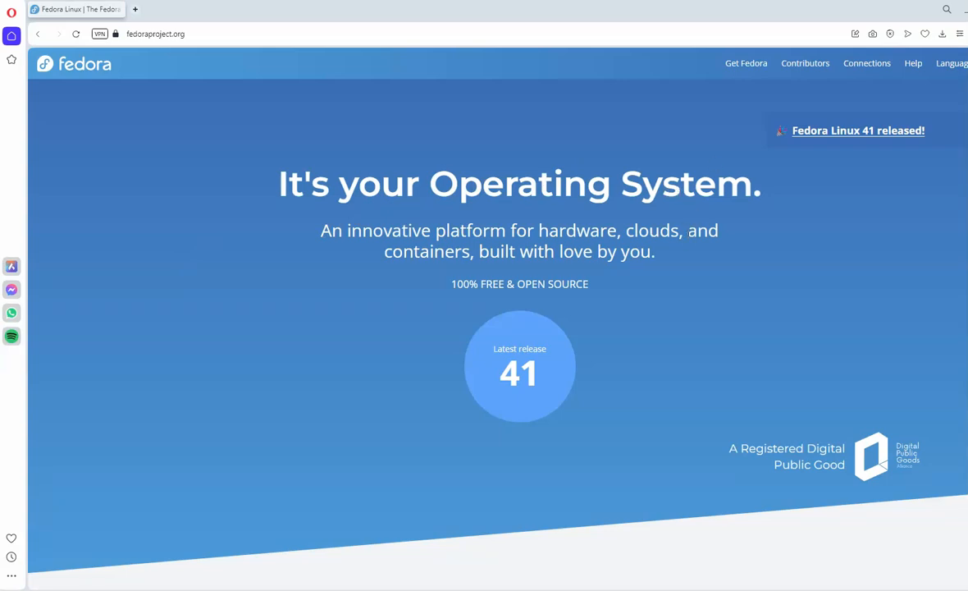
Download the Fedora Workstation 41 Live ISO for Intel and AMD x86_64 systems and check it in the downloads list.
click(746, 70)
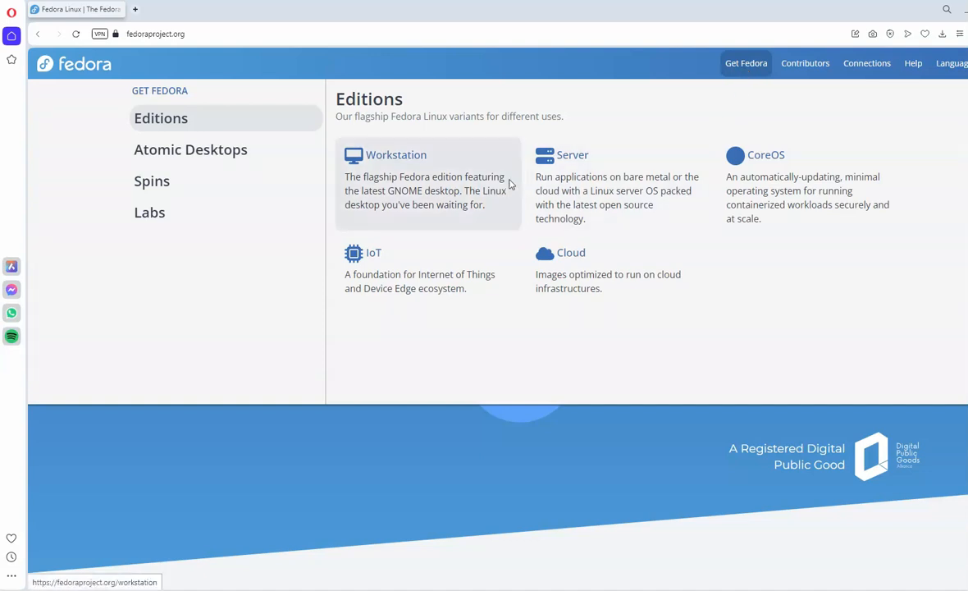
click(389, 181)
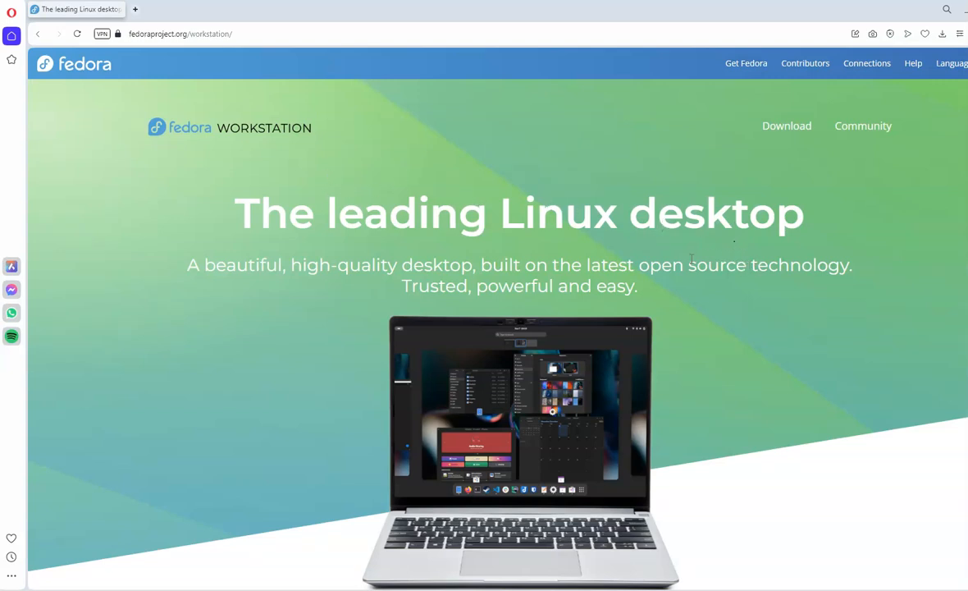
scroll(810, 322, down, 2)
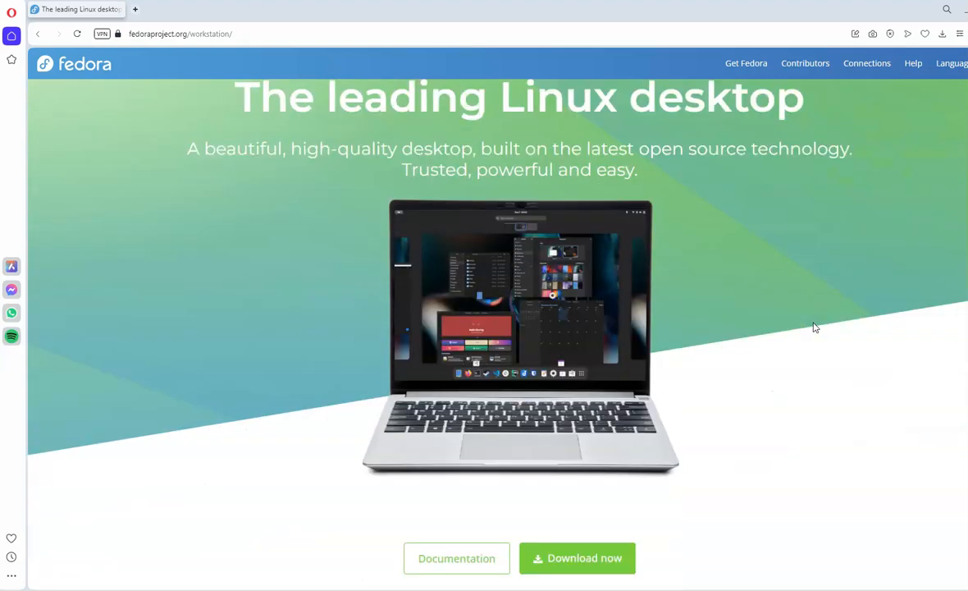
scroll(813, 327, down, 1)
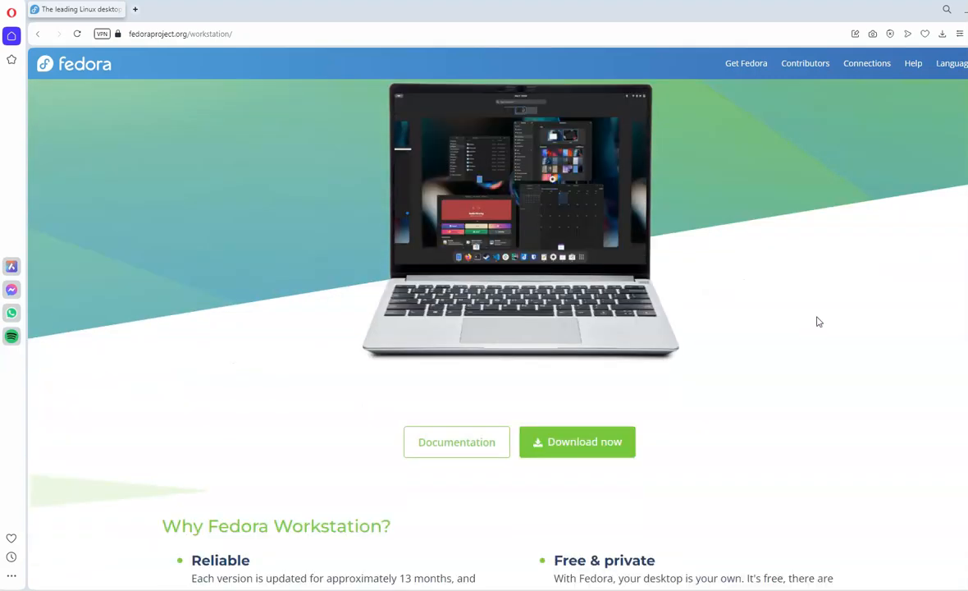
click(612, 442)
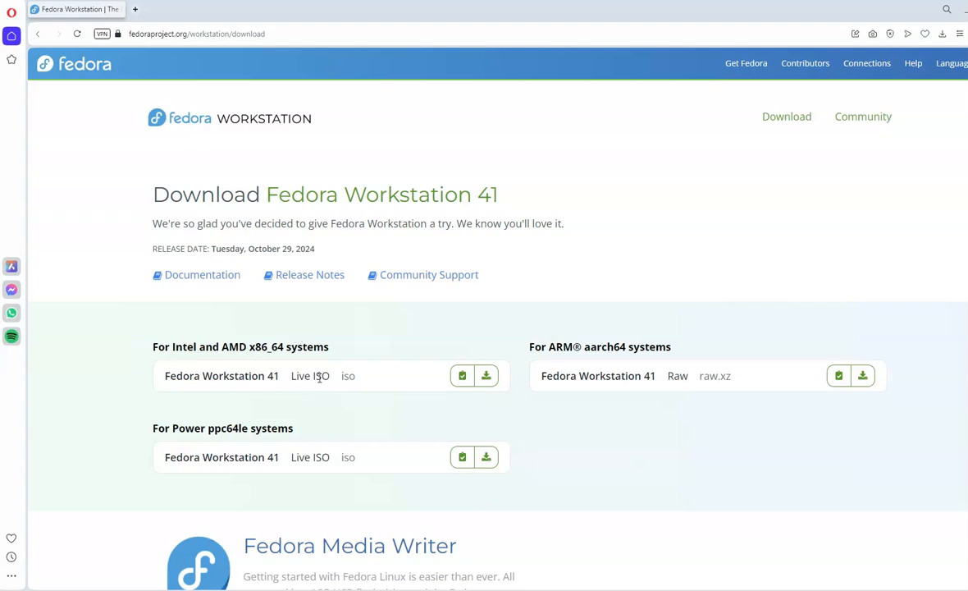
click(487, 377)
click(942, 33)
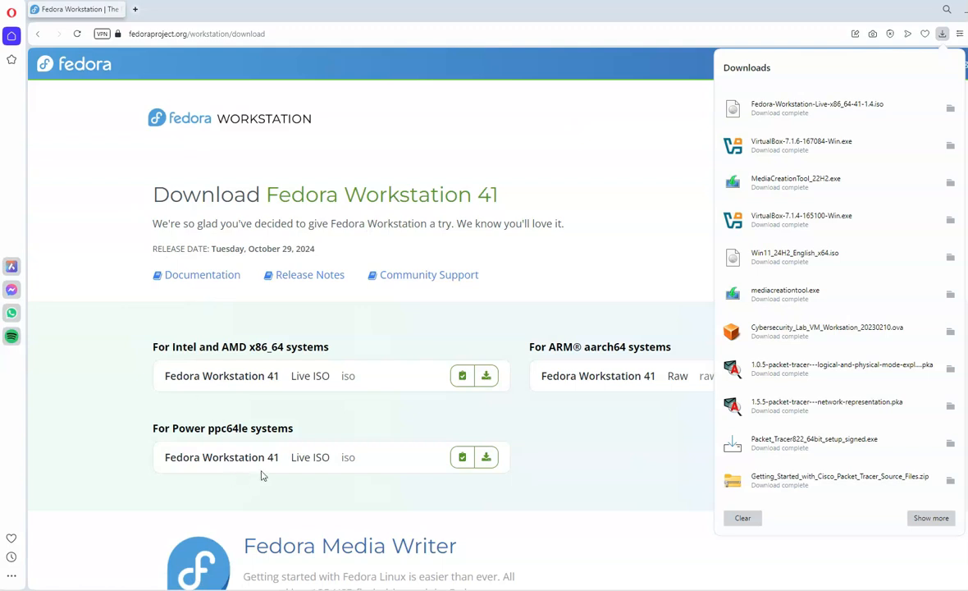
Switch to Oracle VirtualBox Manager and start creating a new virtual machine named FedoraVM.
click(547, 565)
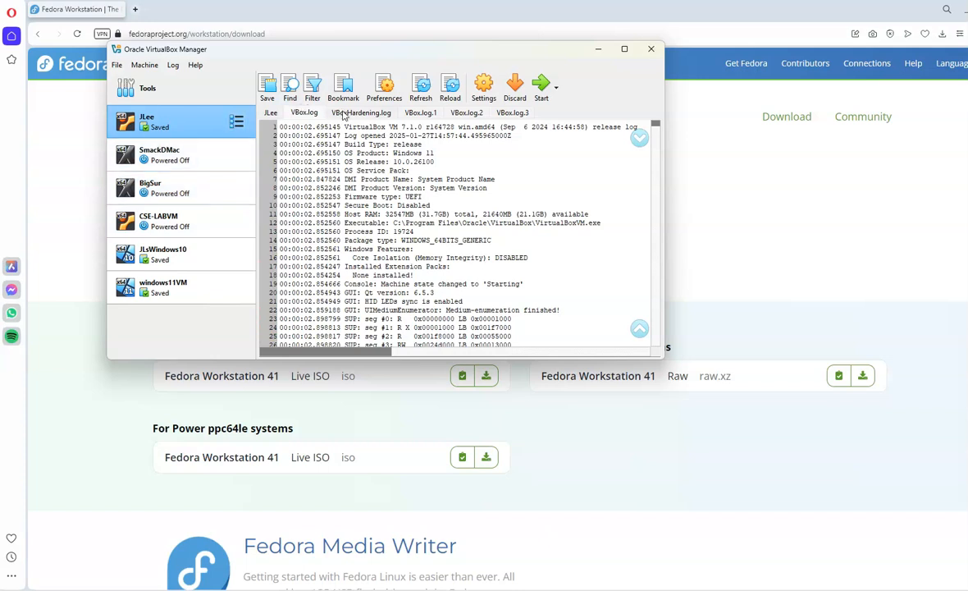
click(155, 85)
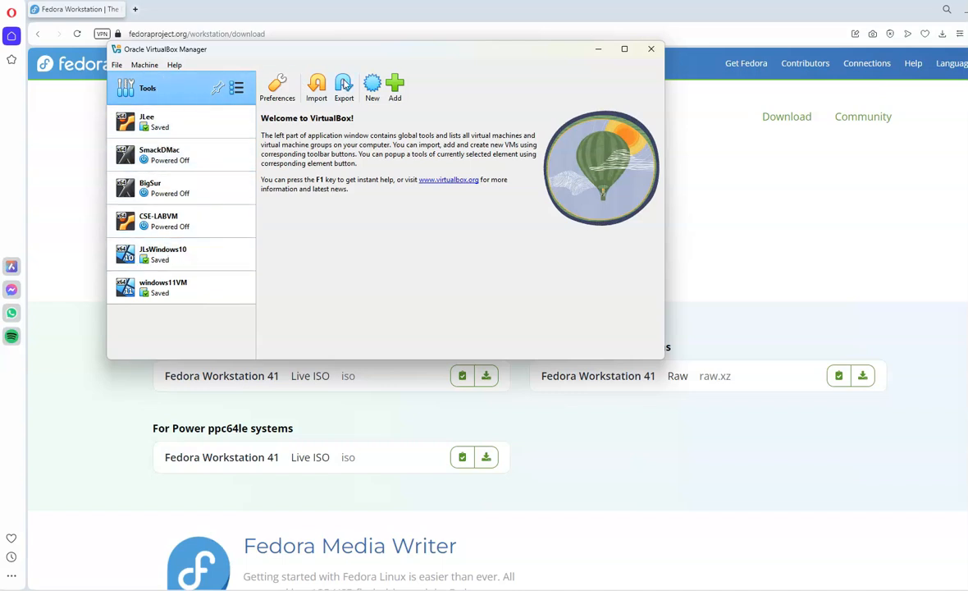
click(371, 89)
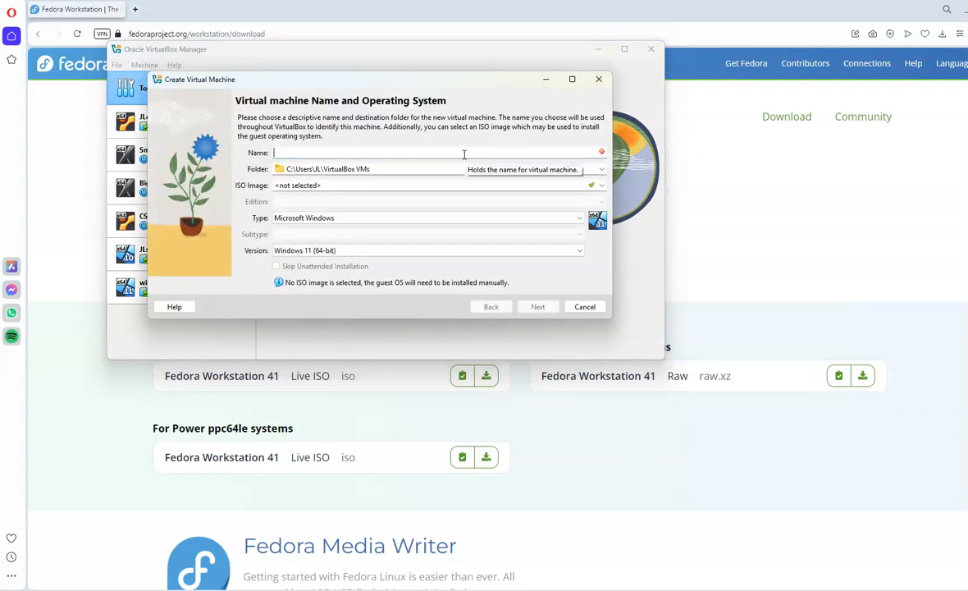
text(FedoraVM)
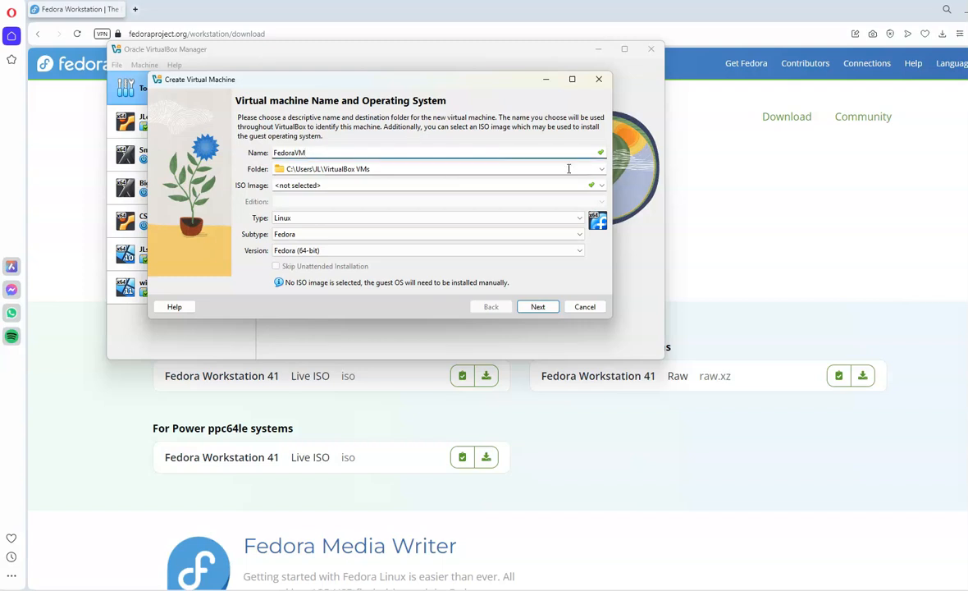
Attach Fedora-Workstation-Live-x86_64-41-1.4 from Downloads as FedoraVM's ISO image and proceed to the hardware settings.
click(602, 186)
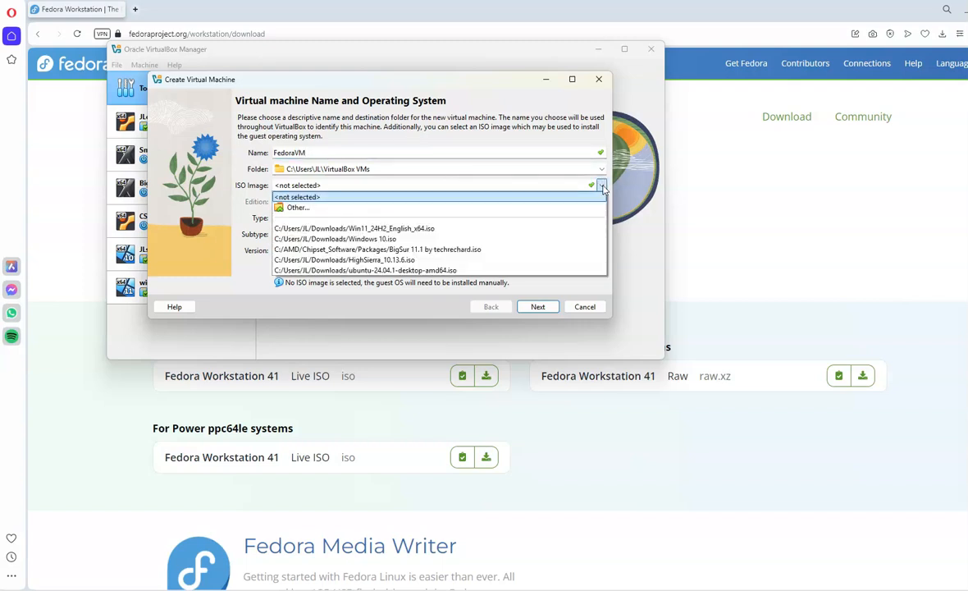
click(315, 207)
click(348, 199)
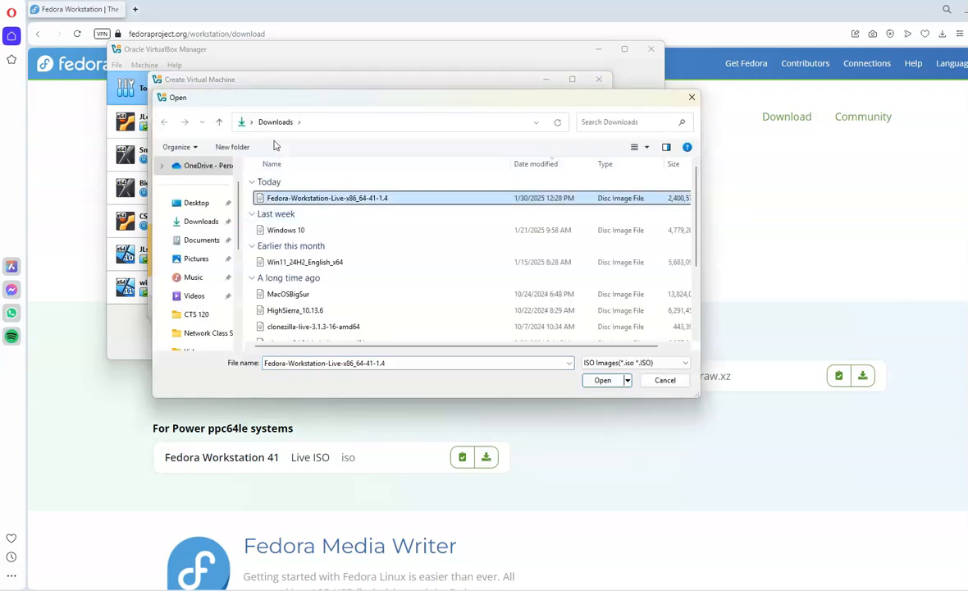
click(602, 381)
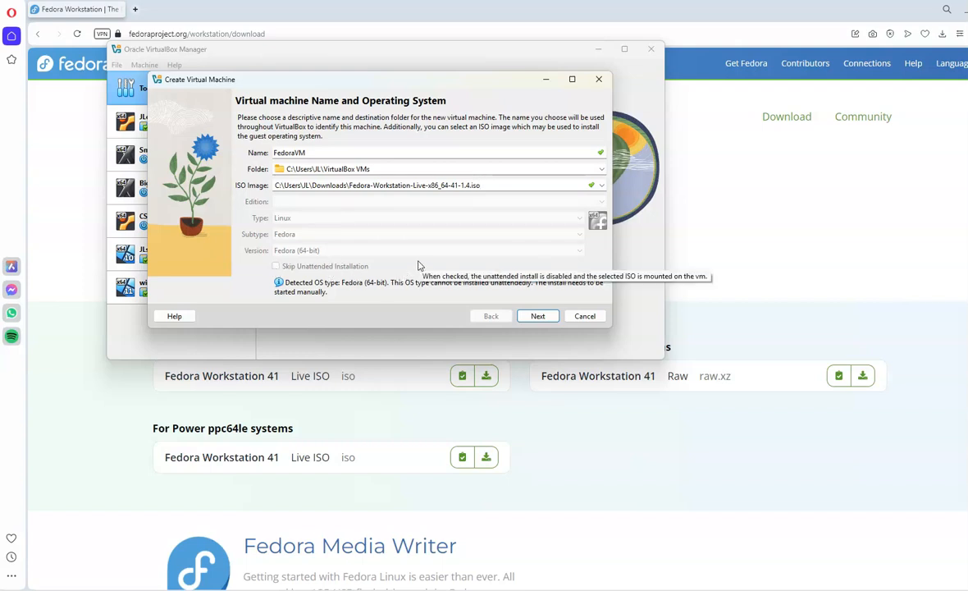
click(538, 316)
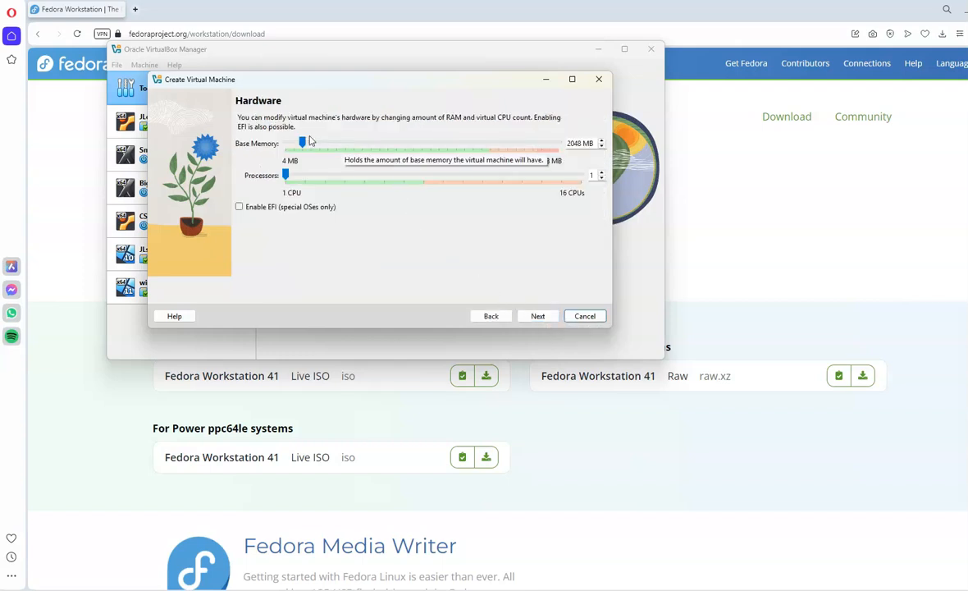
Set the virtual machine's base memory to 8192 MB and its processors to 4, and proceed to the hard disk settings.
drag(302, 143, 355, 144)
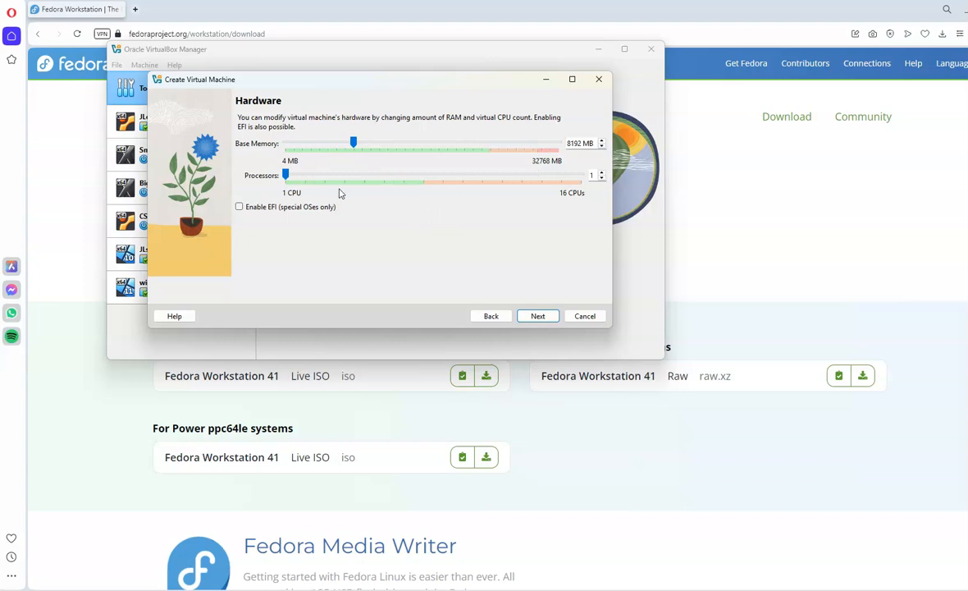
click(305, 176)
drag(305, 174, 344, 175)
click(538, 317)
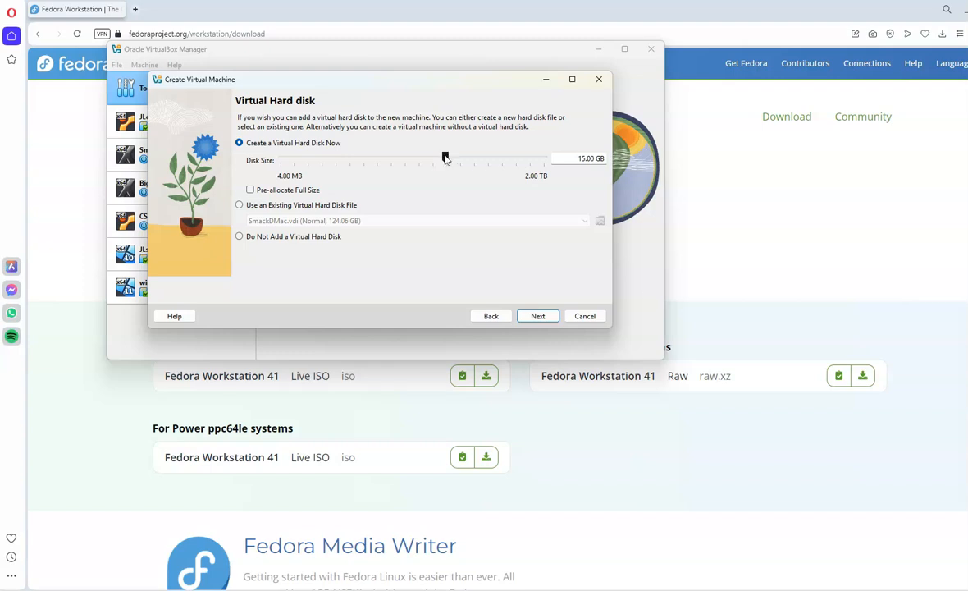
Set the new virtual hard disk's size to about 102 GB and finish creating FedoraVM.
drag(446, 159, 484, 162)
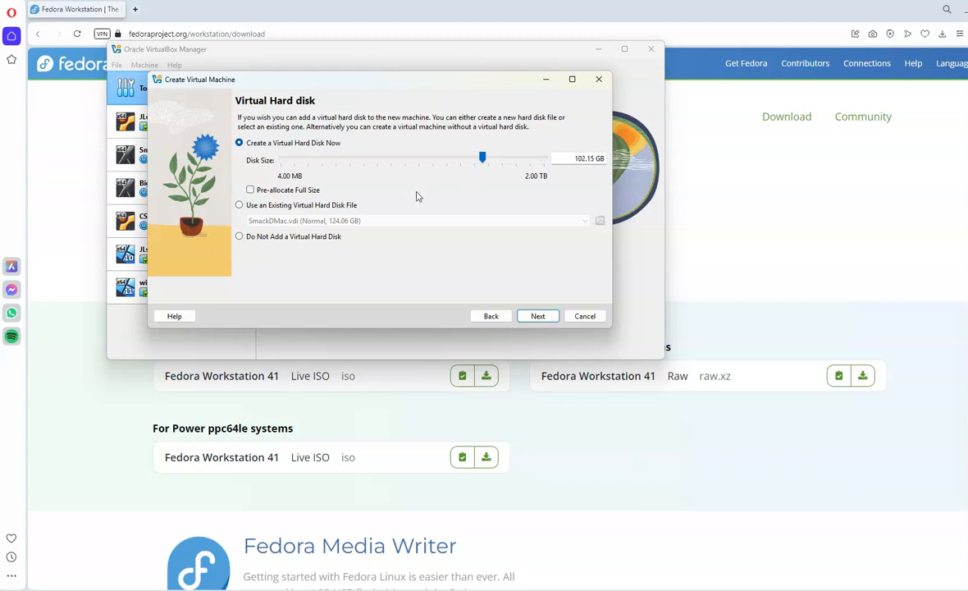
click(538, 318)
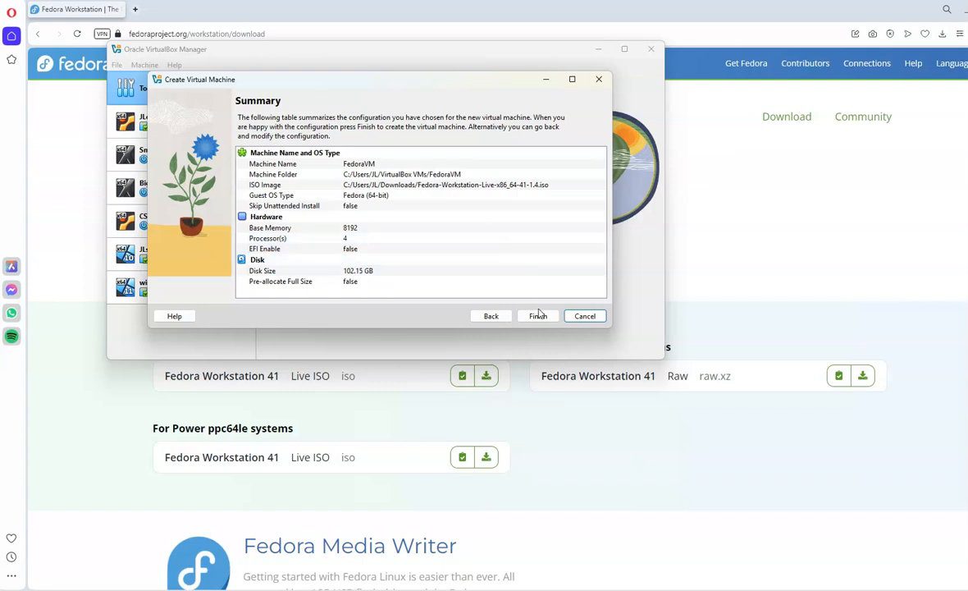
click(538, 317)
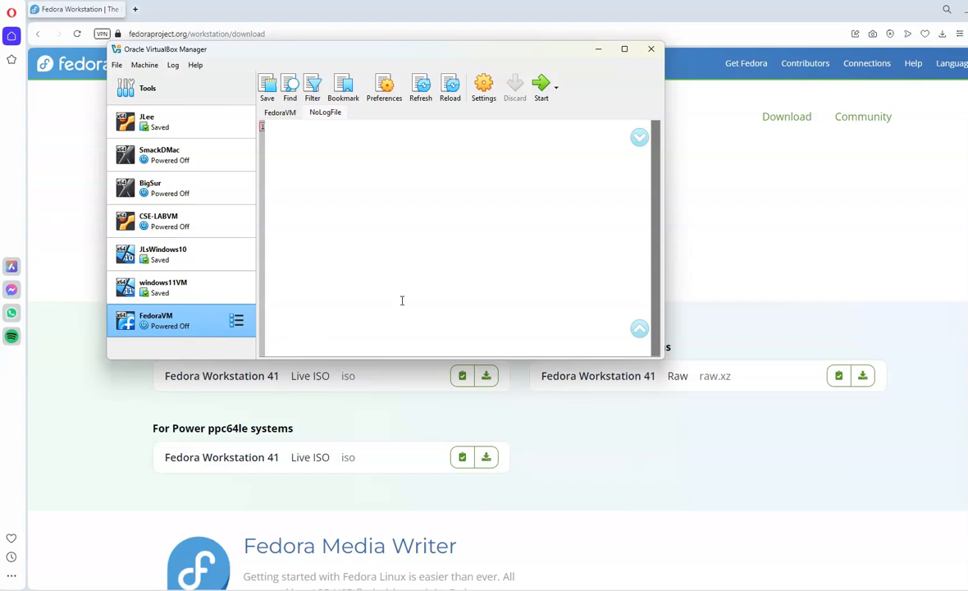
Start FedoraVM and boot it with the option to test the media and start Fedora-Workstation-Live 41, dismissing the notifications.
click(542, 88)
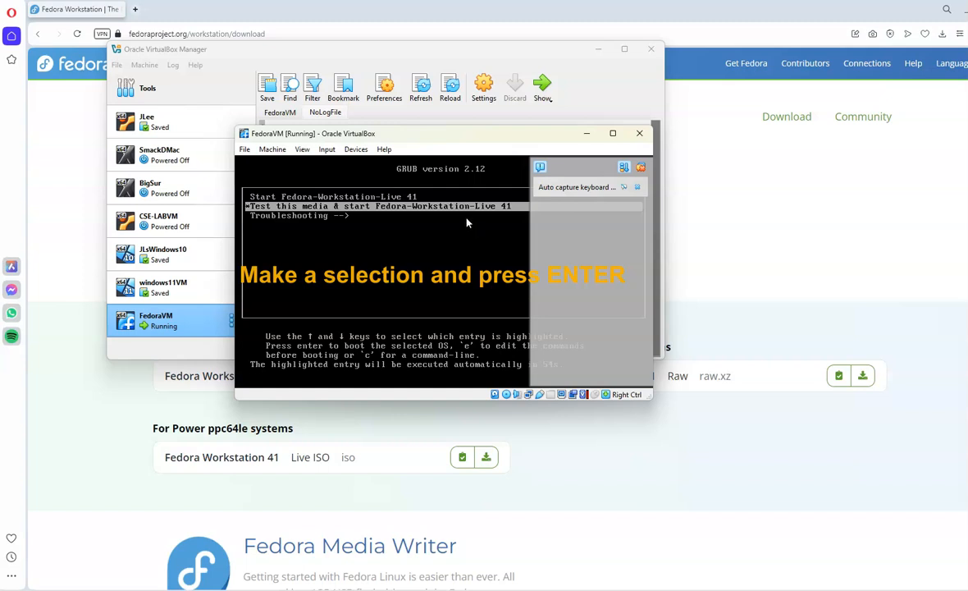
click(640, 168)
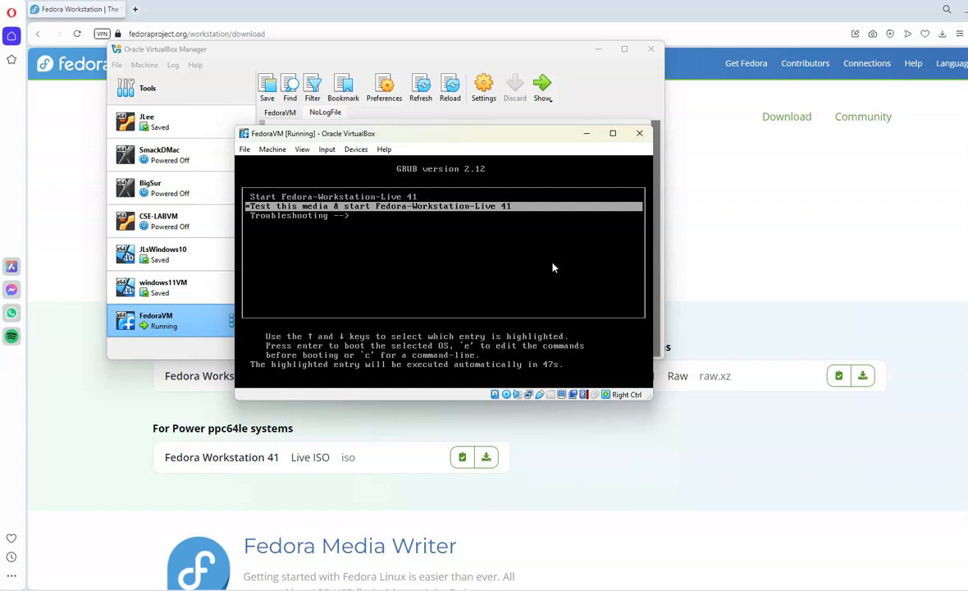
key(Return)
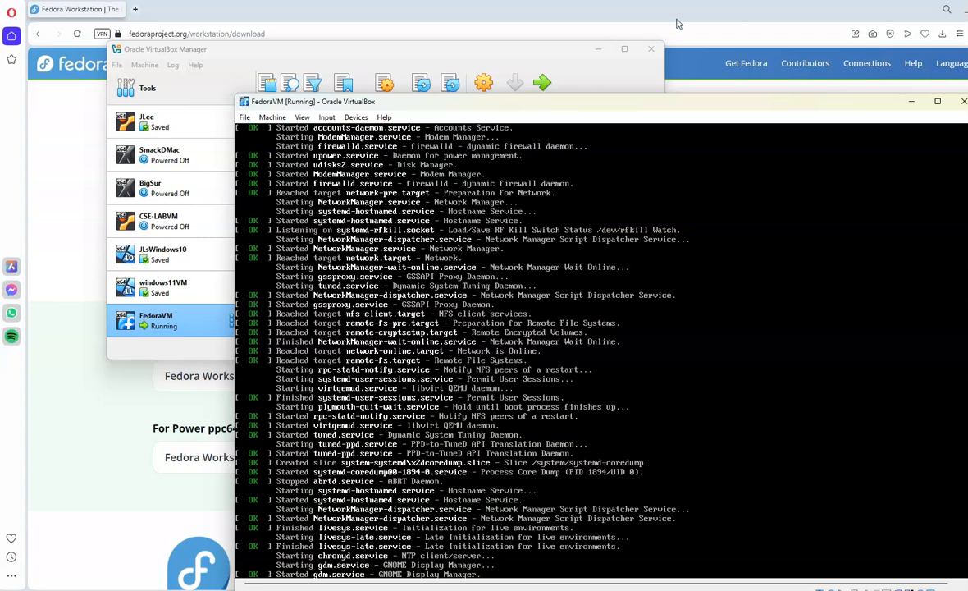
drag(722, 106, 673, 88)
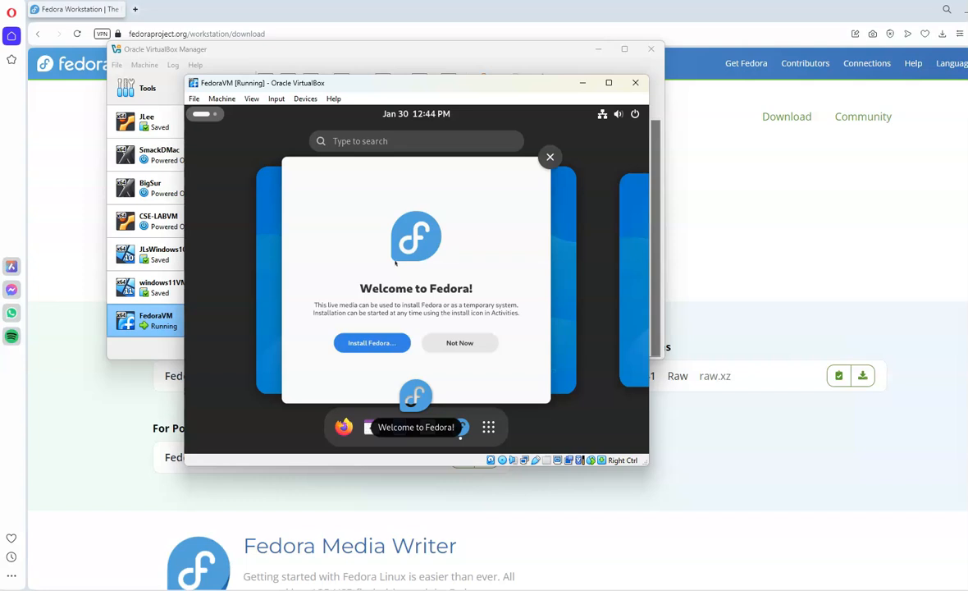
Launch the Fedora installer, enlarge the virtual machine window, and accept English (United States) as the installation language.
click(366, 345)
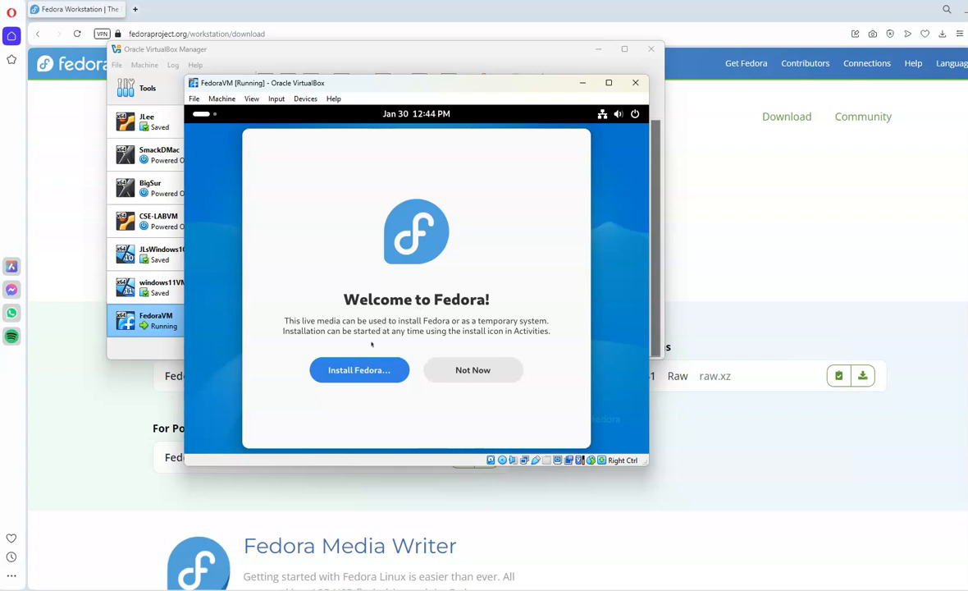
click(360, 370)
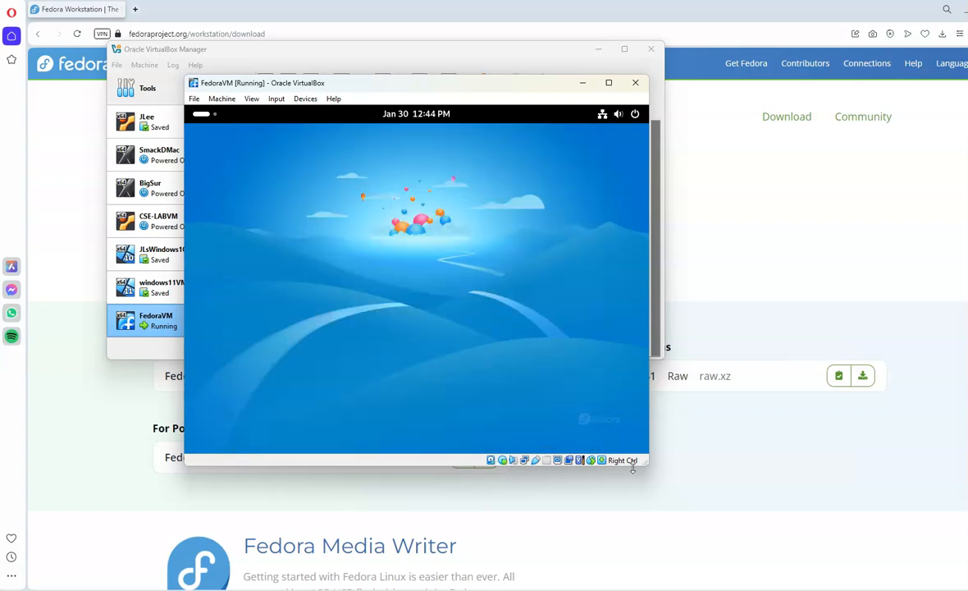
drag(645, 462, 740, 525)
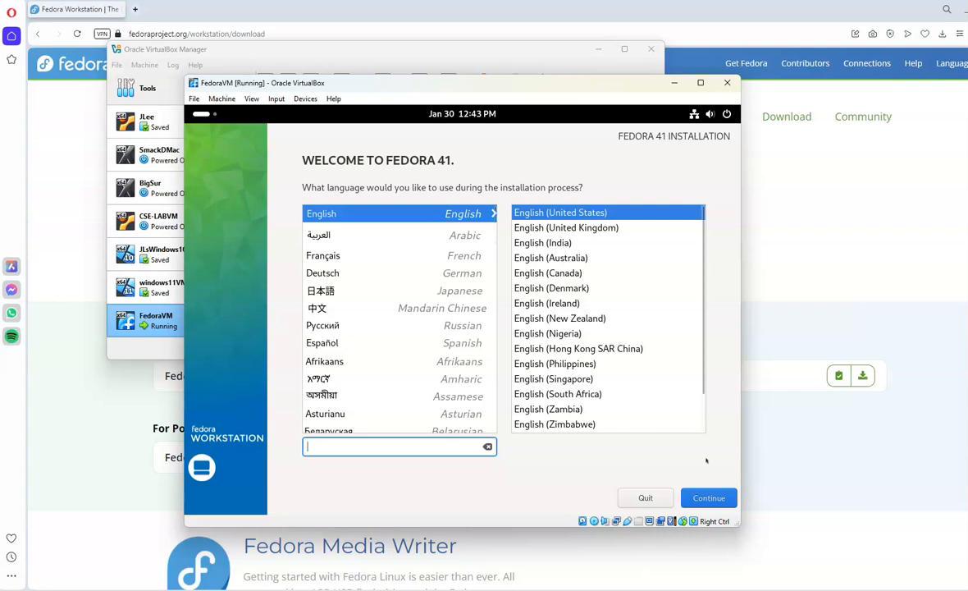
click(704, 498)
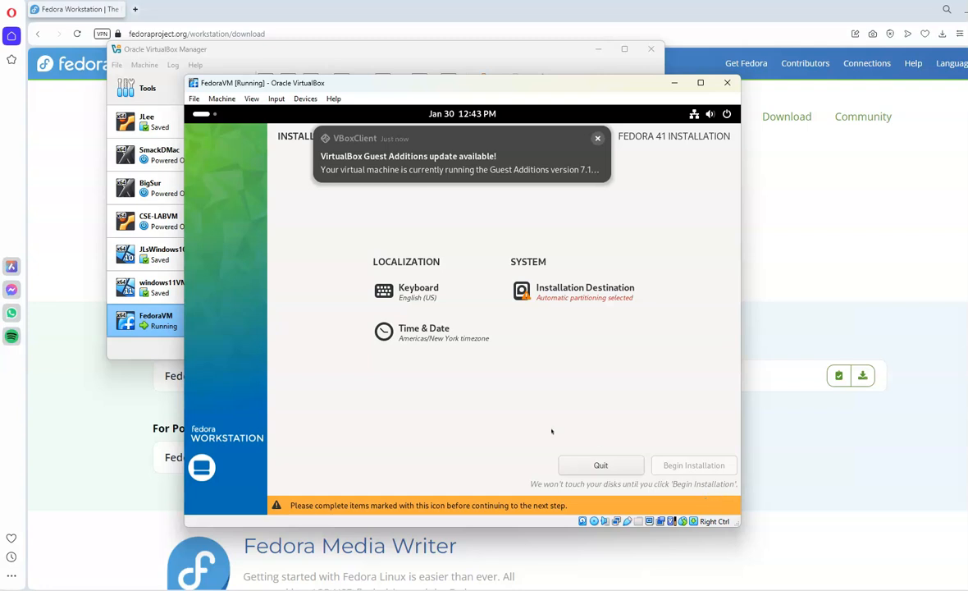
Confirm English (US) as the keyboard layout and enlarge the virtual machine window further.
click(397, 295)
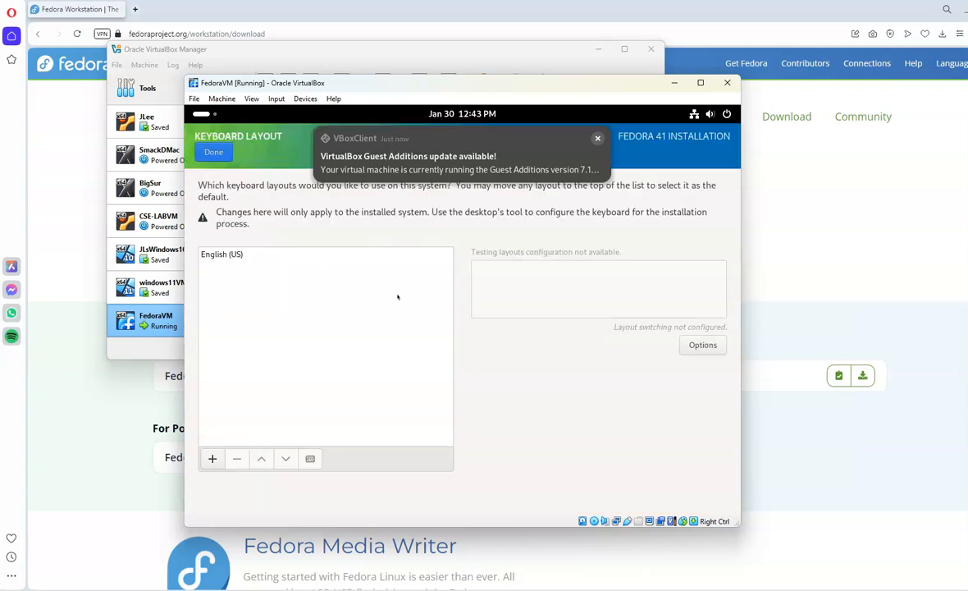
click(224, 256)
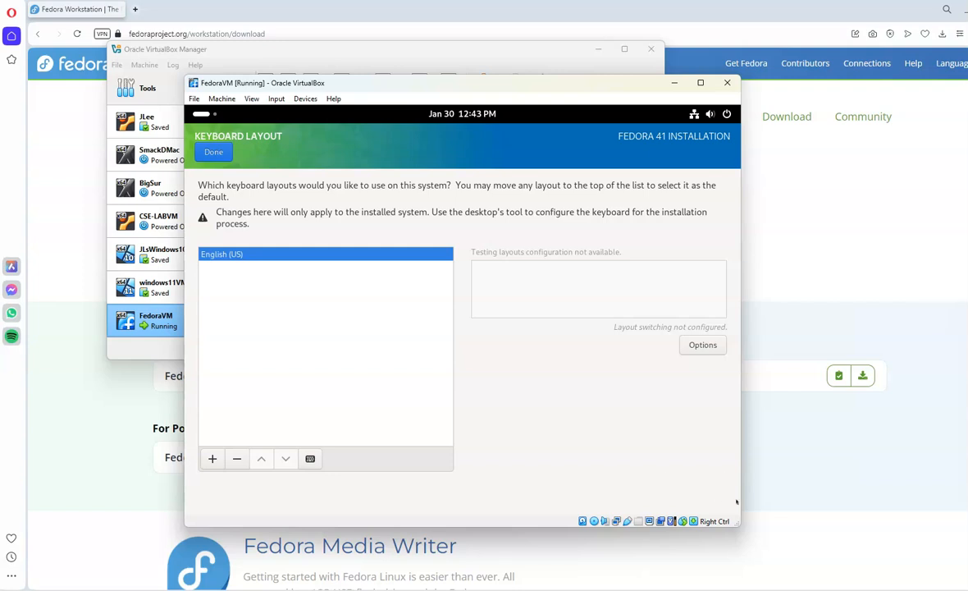
drag(739, 525, 776, 552)
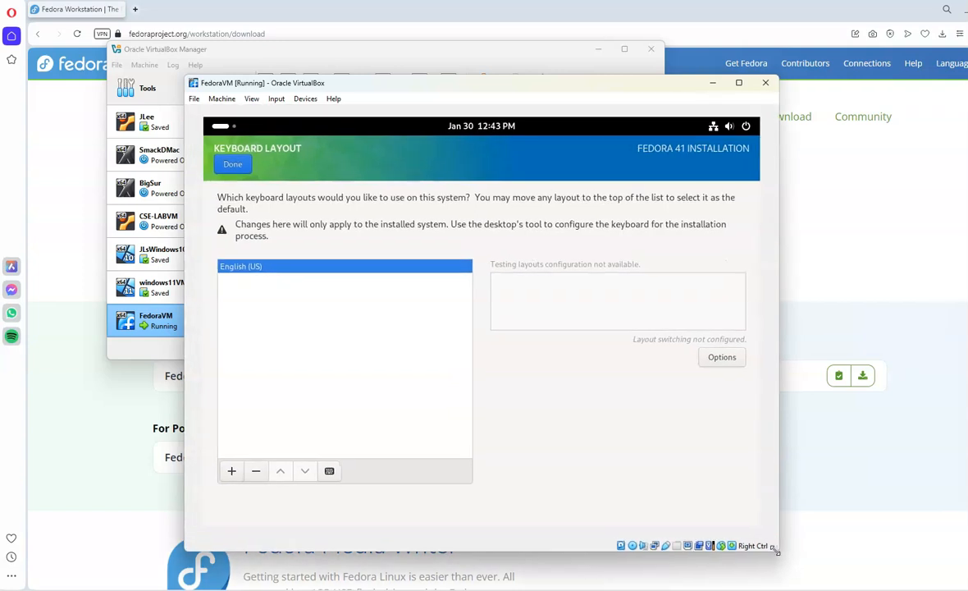
click(226, 154)
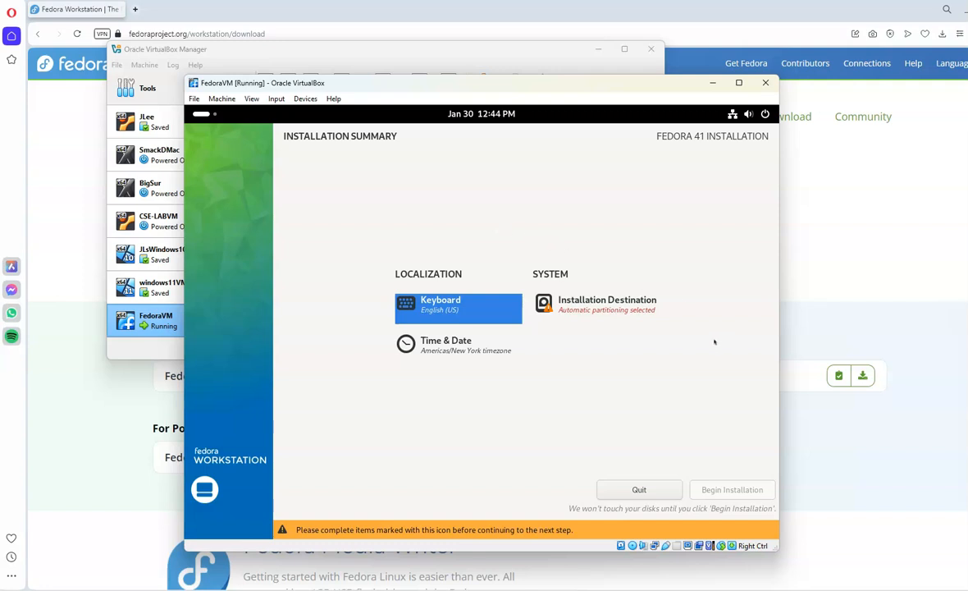
Accept ATA VBOX HARDDISK with automatic storage configuration as the destination, then install Fedora and finish the installation.
click(592, 299)
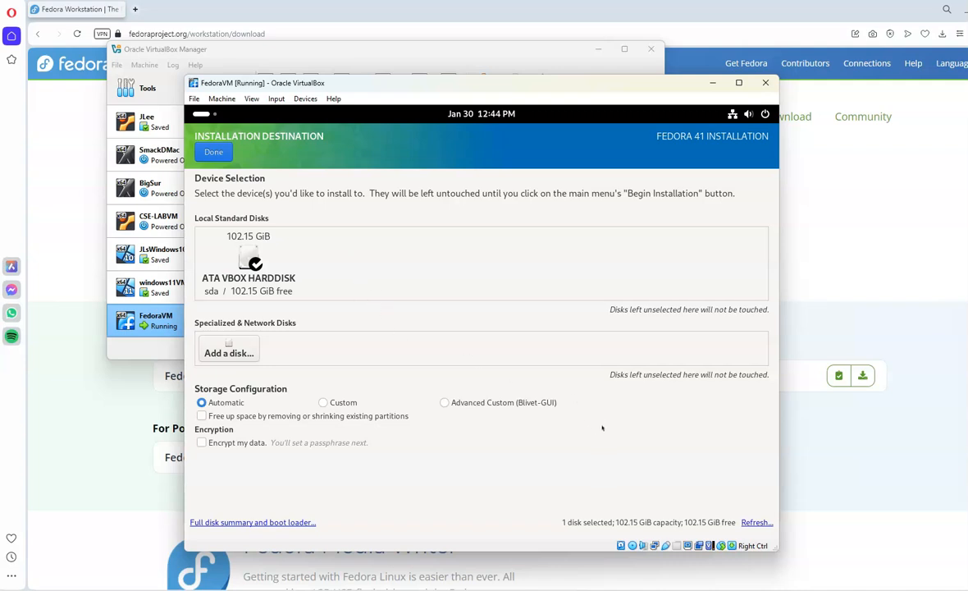
click(212, 151)
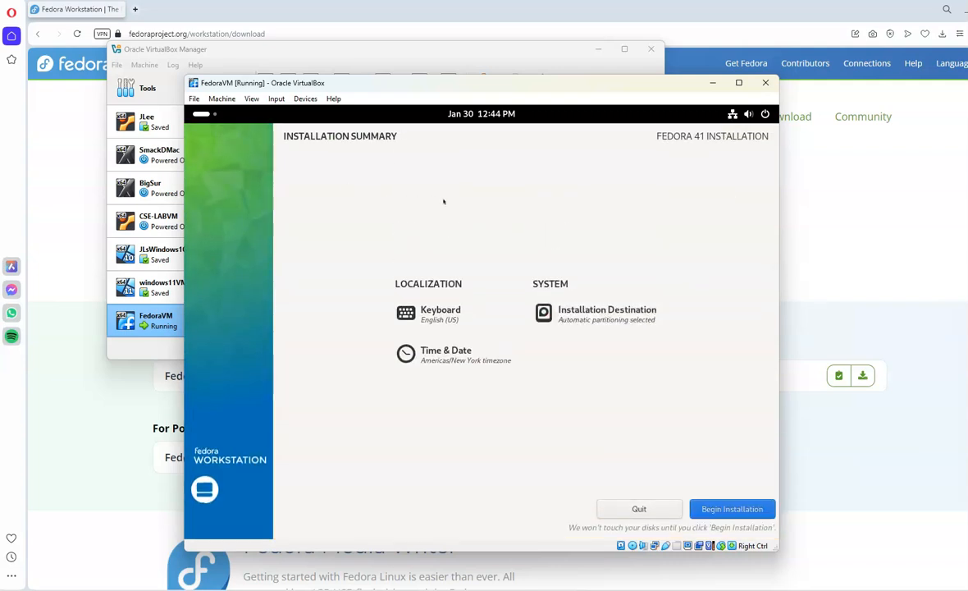
click(730, 508)
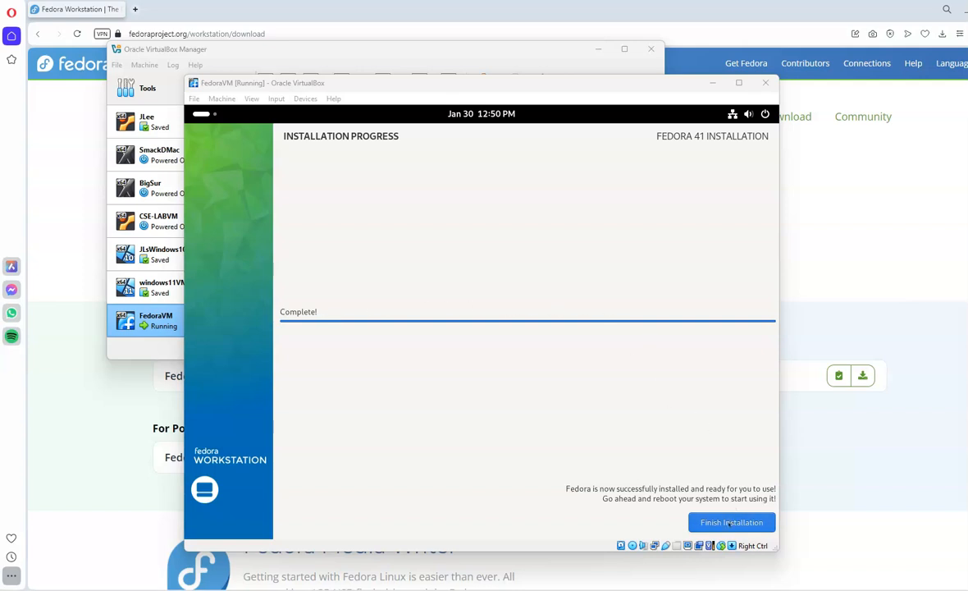
click(729, 522)
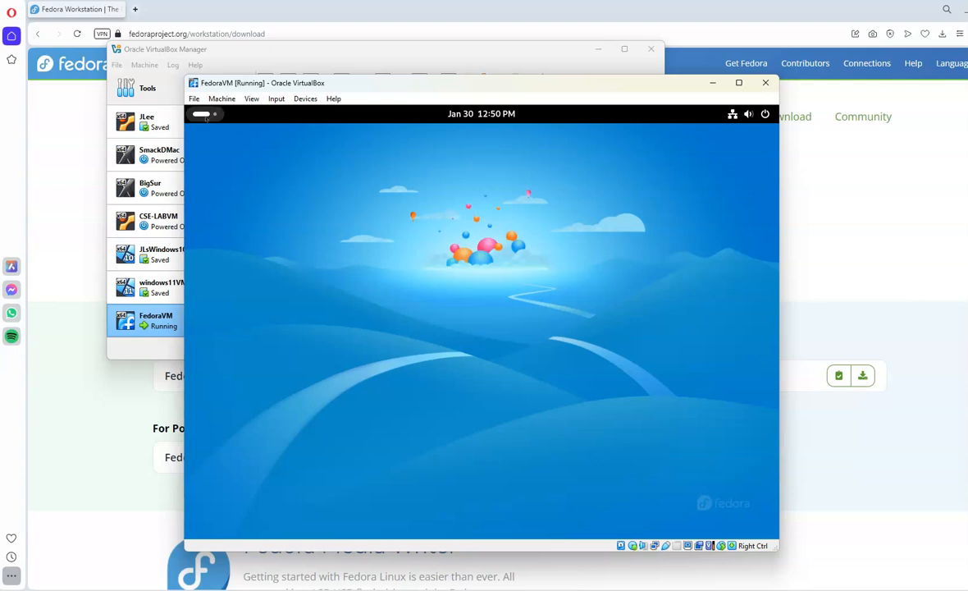
Open Fedora's Files app to look at the home folders, select the Music folder, and close the window.
click(204, 115)
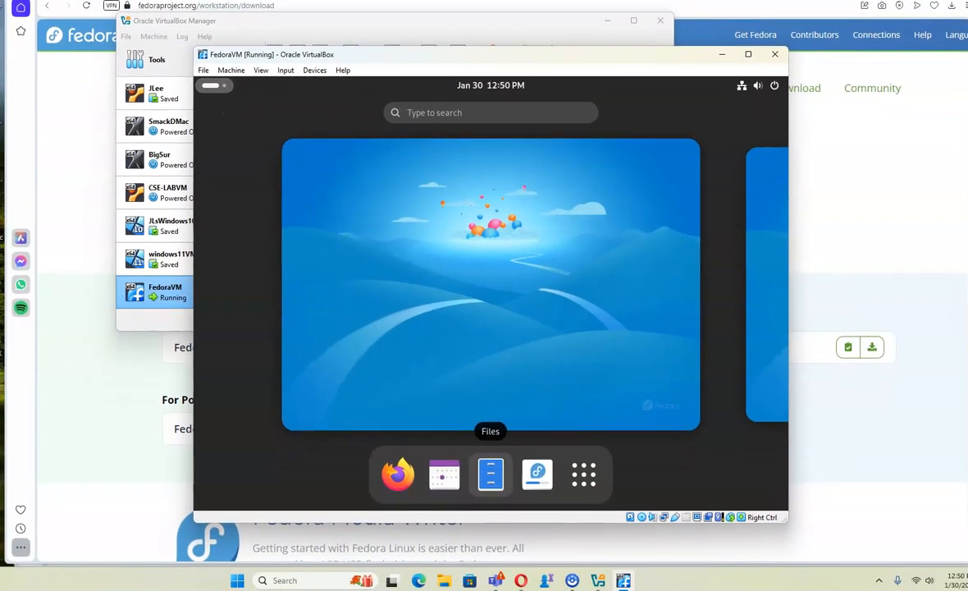
click(446, 580)
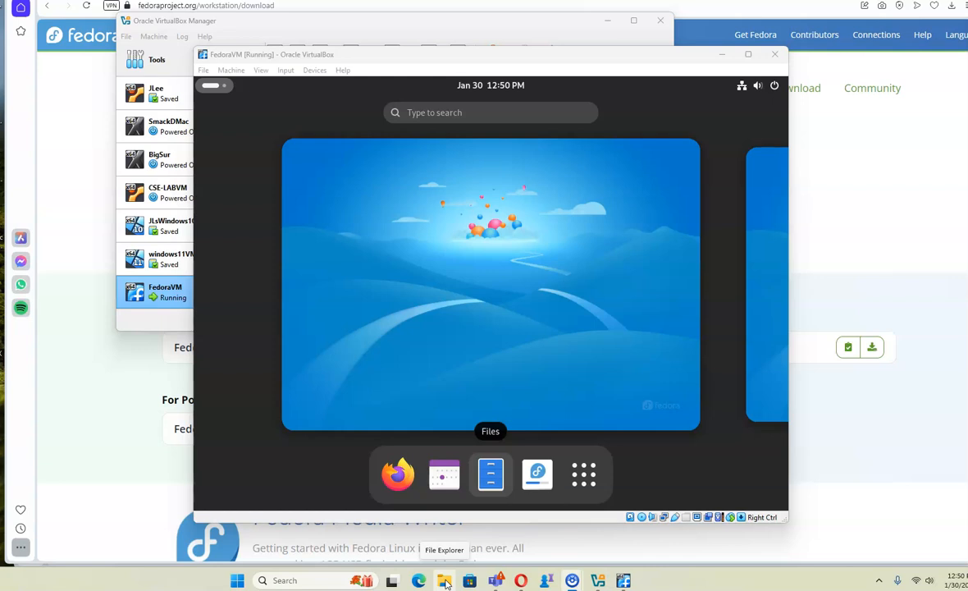
click(497, 485)
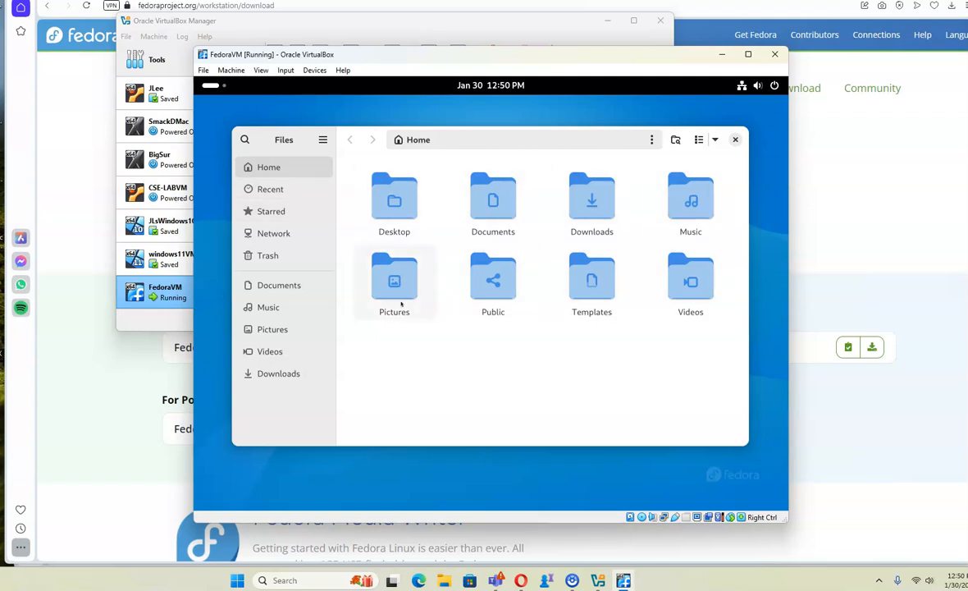
click(700, 208)
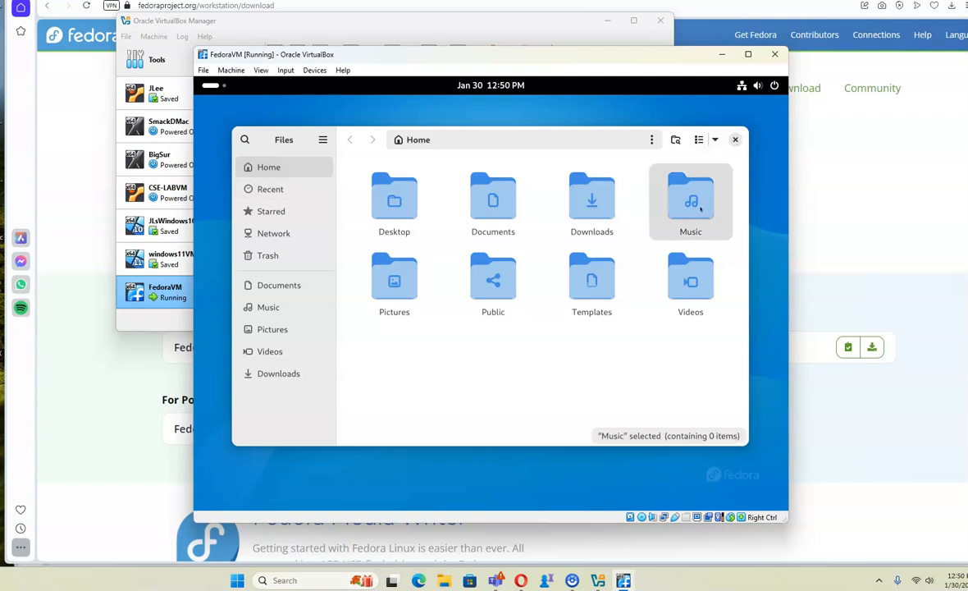
click(735, 140)
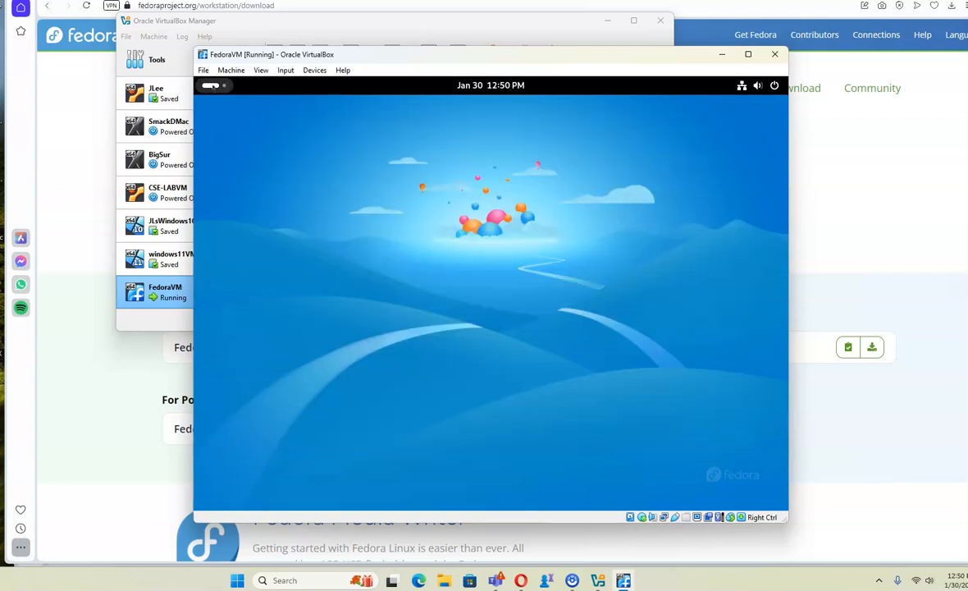
View all installed Fedora apps, open and close the Terminal, and return to the Activities overview.
click(212, 85)
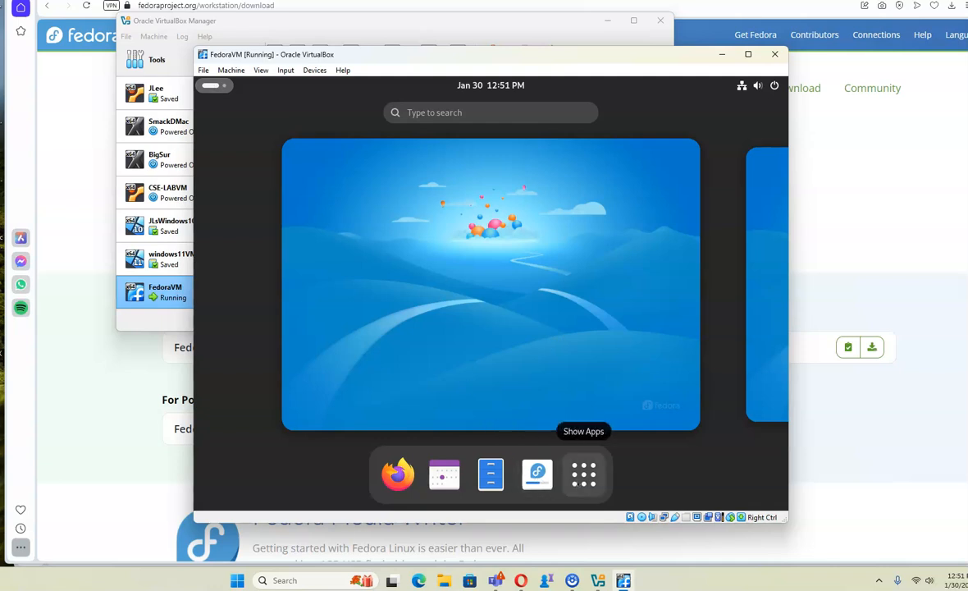
click(583, 473)
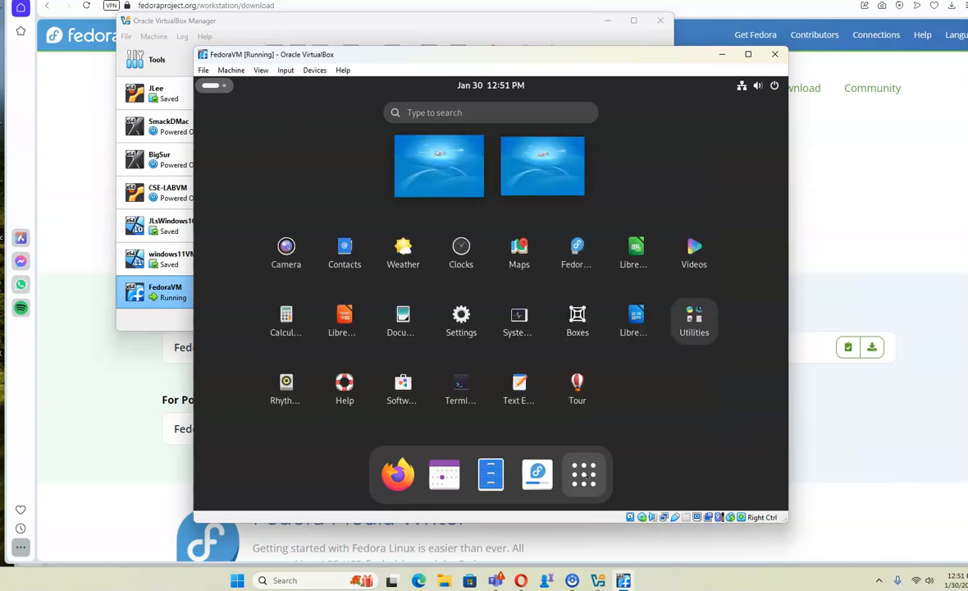
click(461, 392)
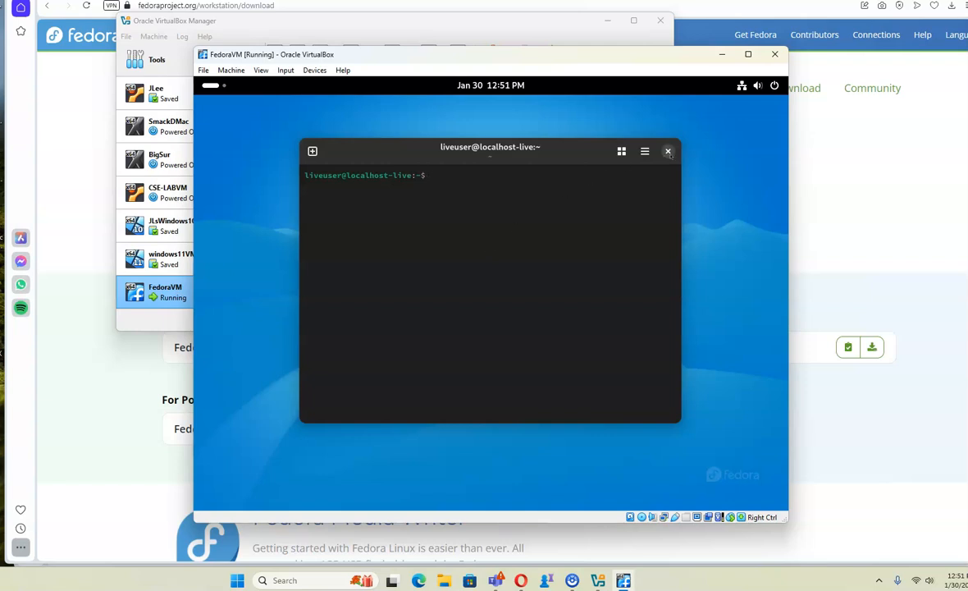
click(668, 152)
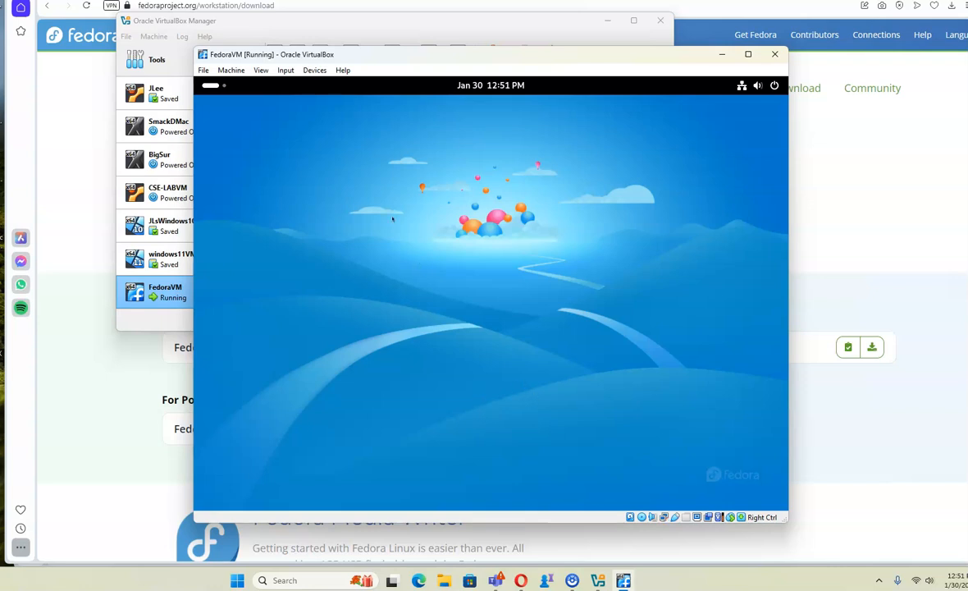
click(207, 88)
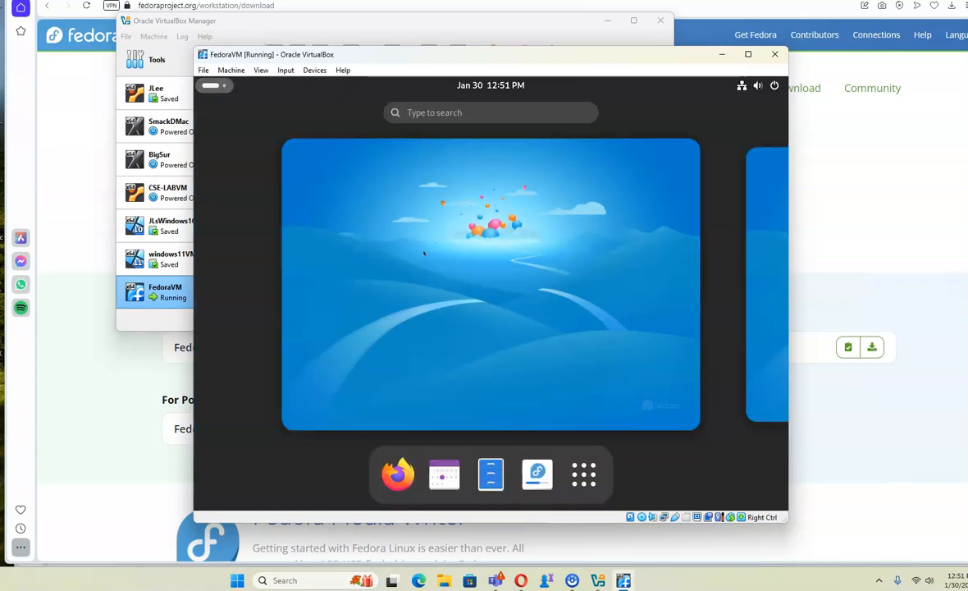
Launch LibreOffice Calc from Fedora's installed apps to look at its blank spreadsheet, and close it.
click(583, 473)
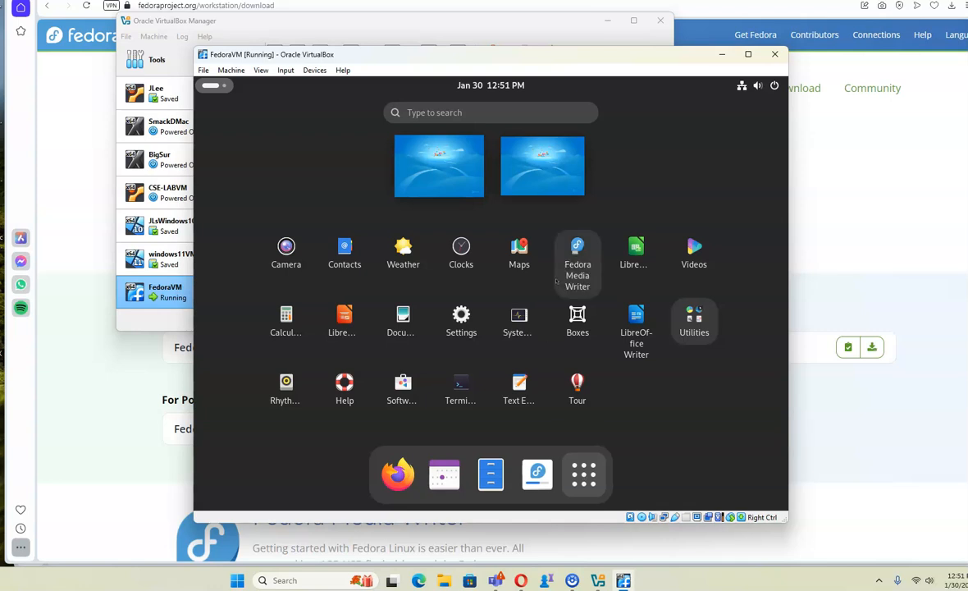
click(636, 256)
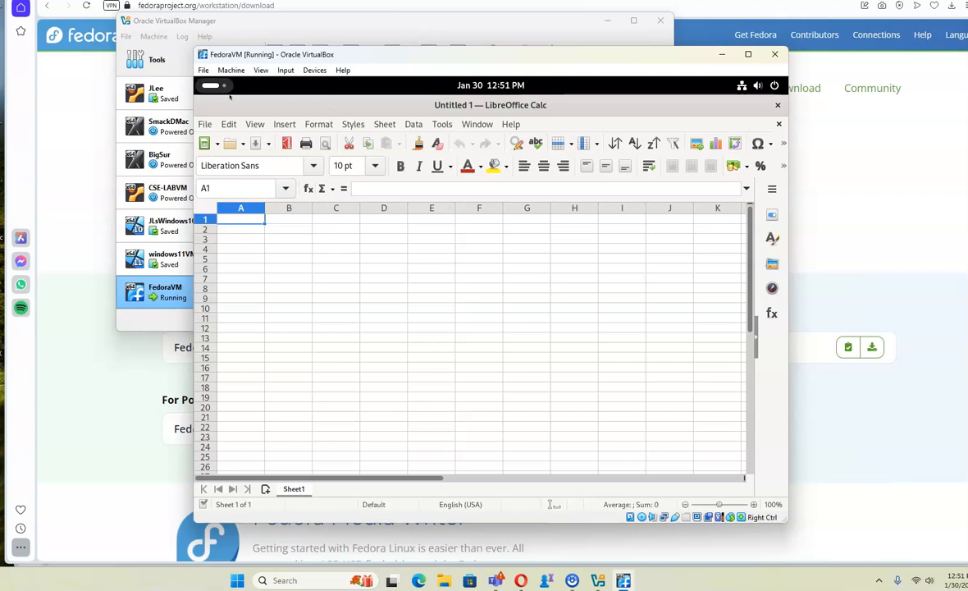
click(779, 105)
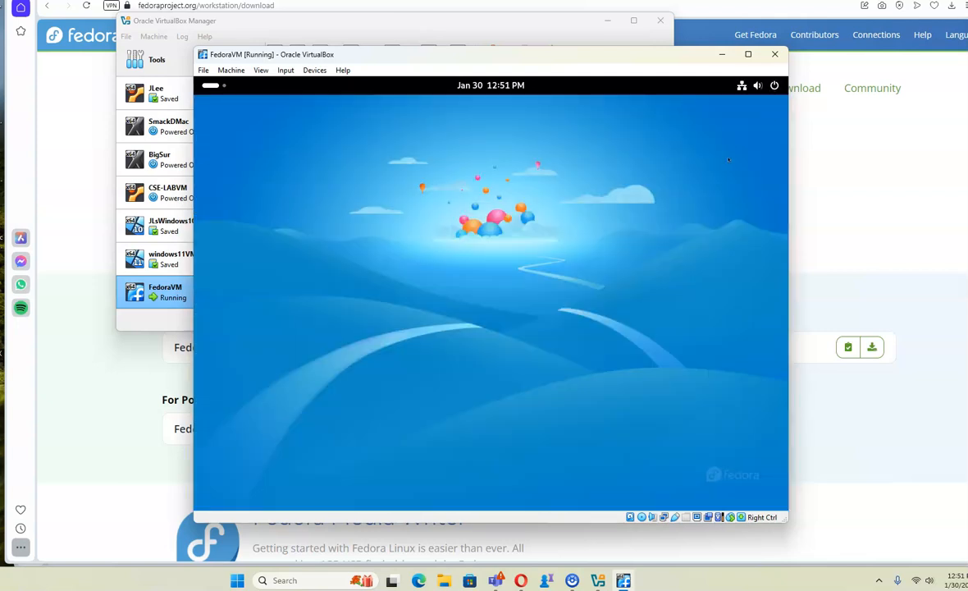
Launch LibreOffice Writer from Fedora's installed apps and enter the text "document" in the blank document.
click(210, 85)
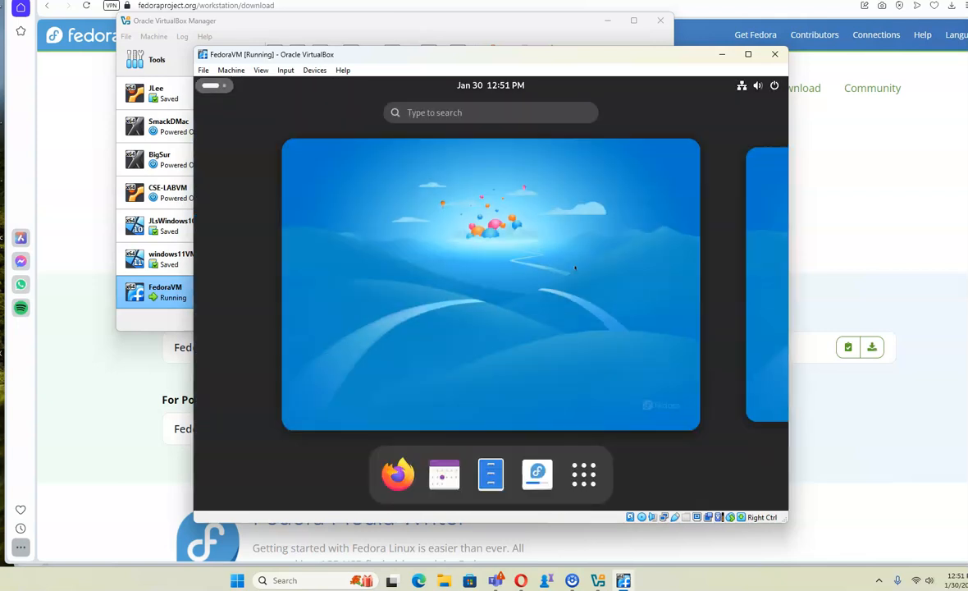
click(584, 474)
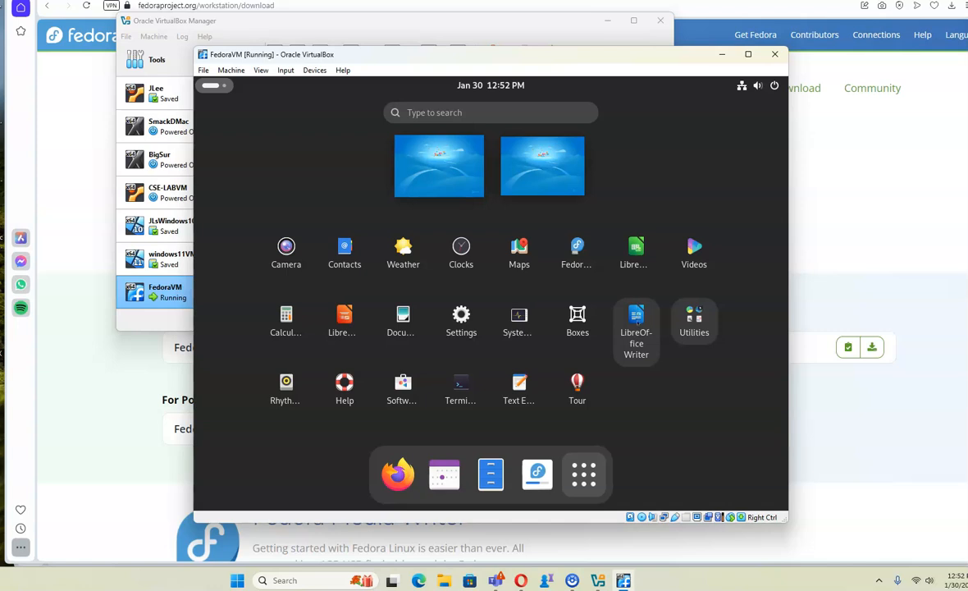
click(639, 324)
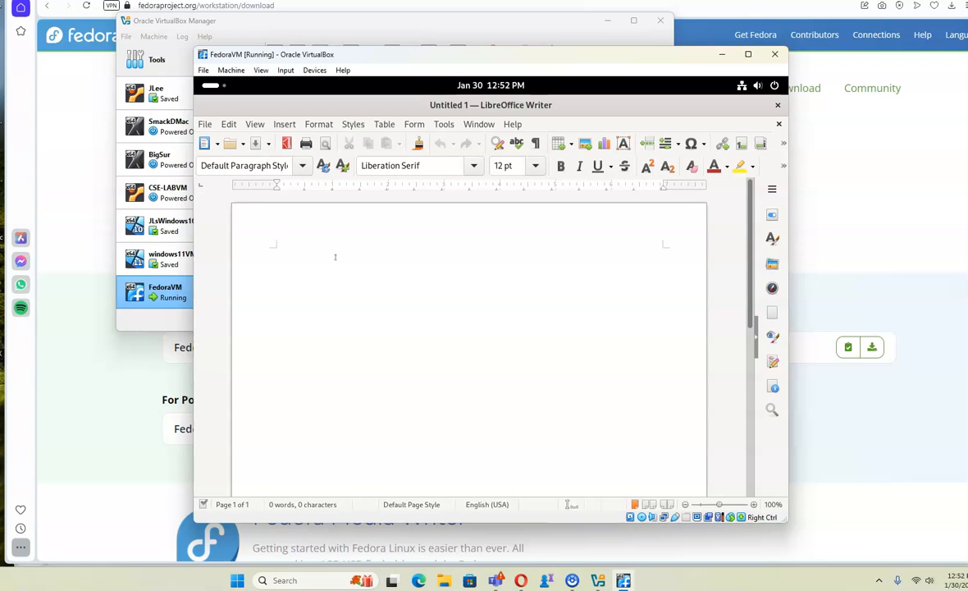
text(document)
Start saving the Writer document under a new name and examine the available file formats, keeping ODF Text Document (.odt).
click(206, 125)
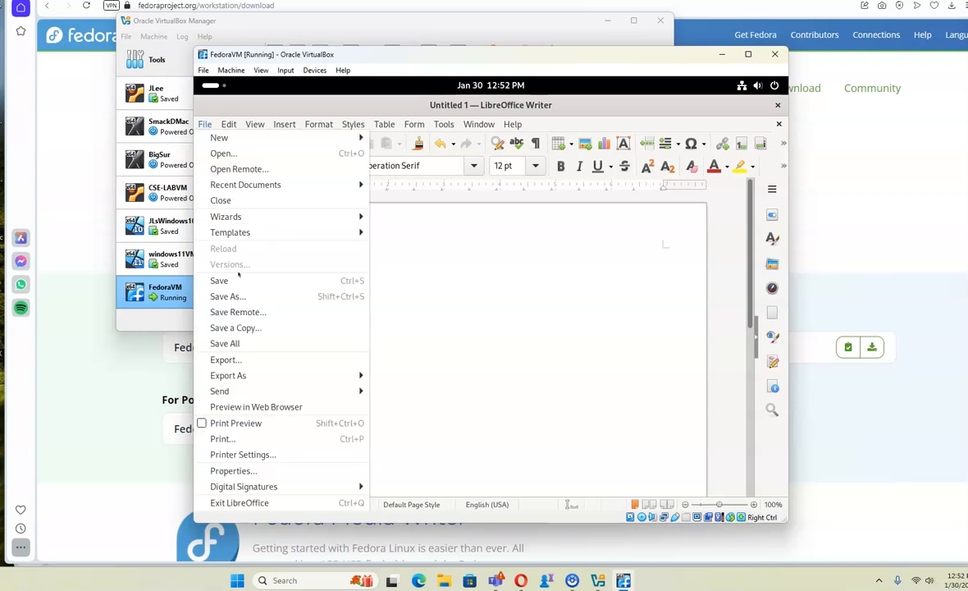
click(322, 296)
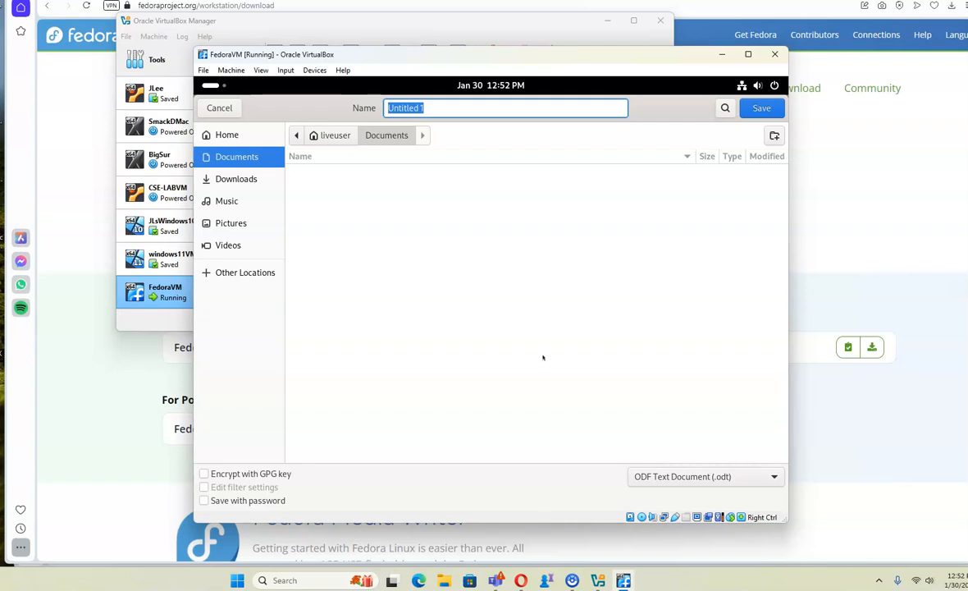
click(773, 480)
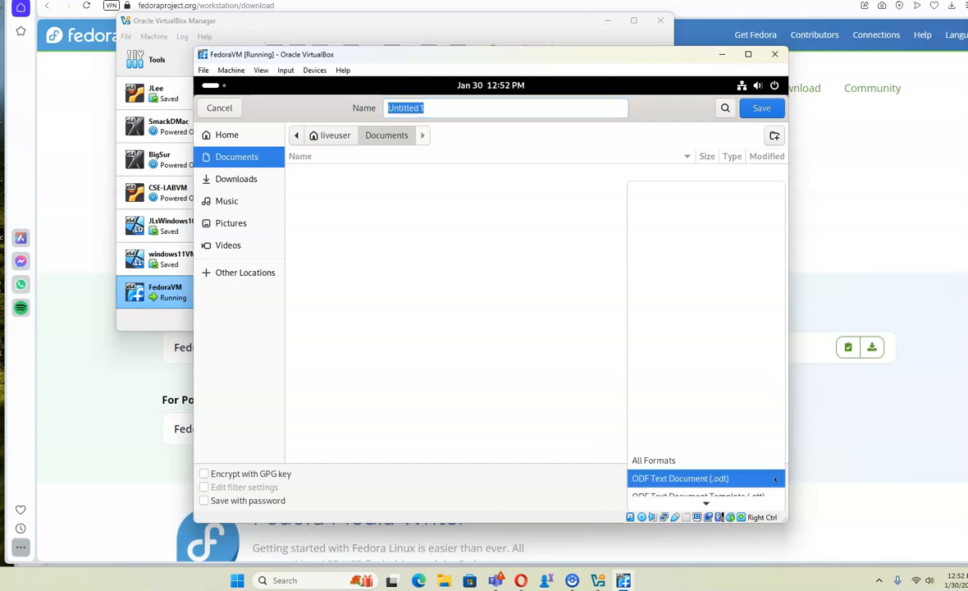
scroll(769, 478, down, 4)
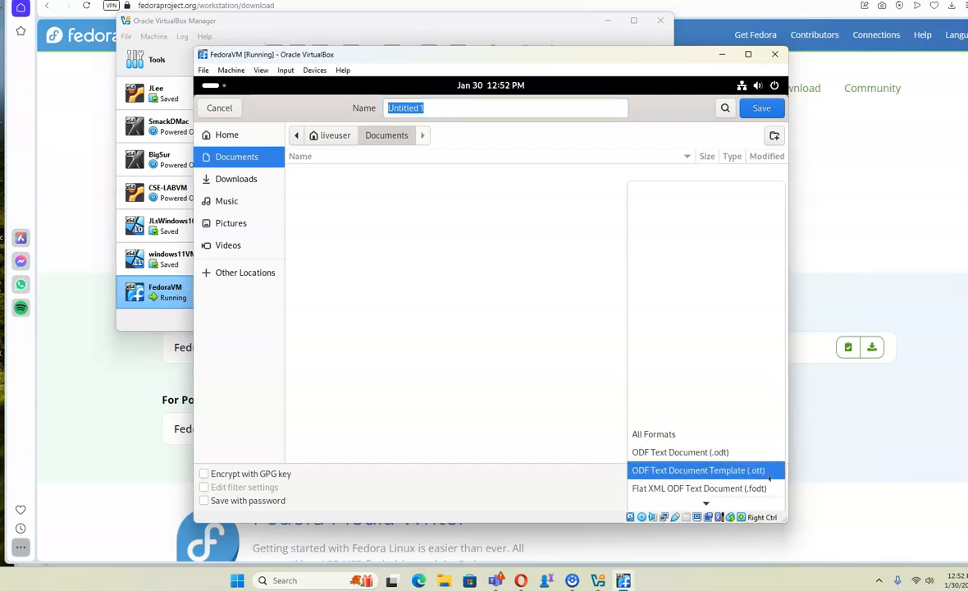
scroll(769, 479, down, 3)
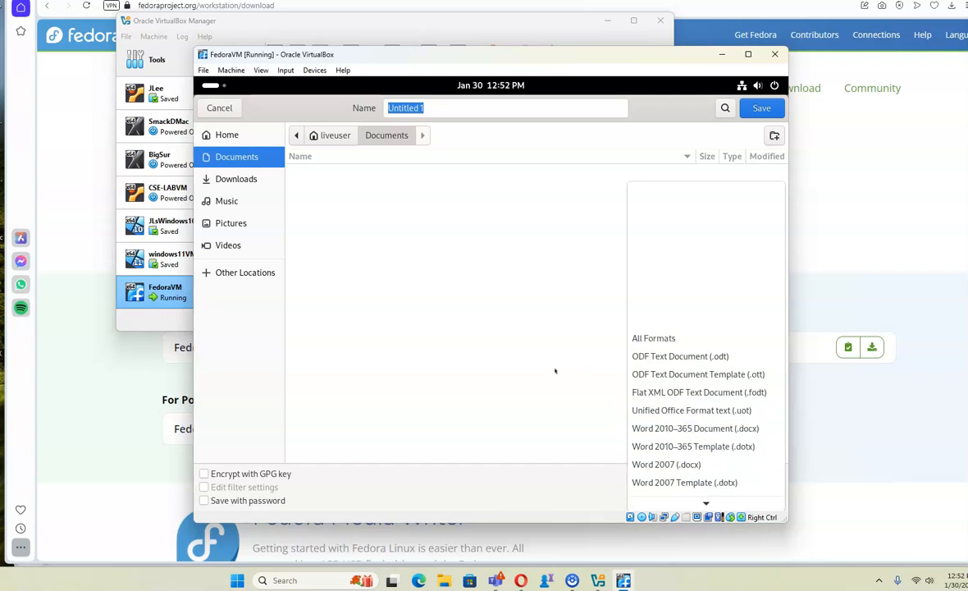
click(596, 376)
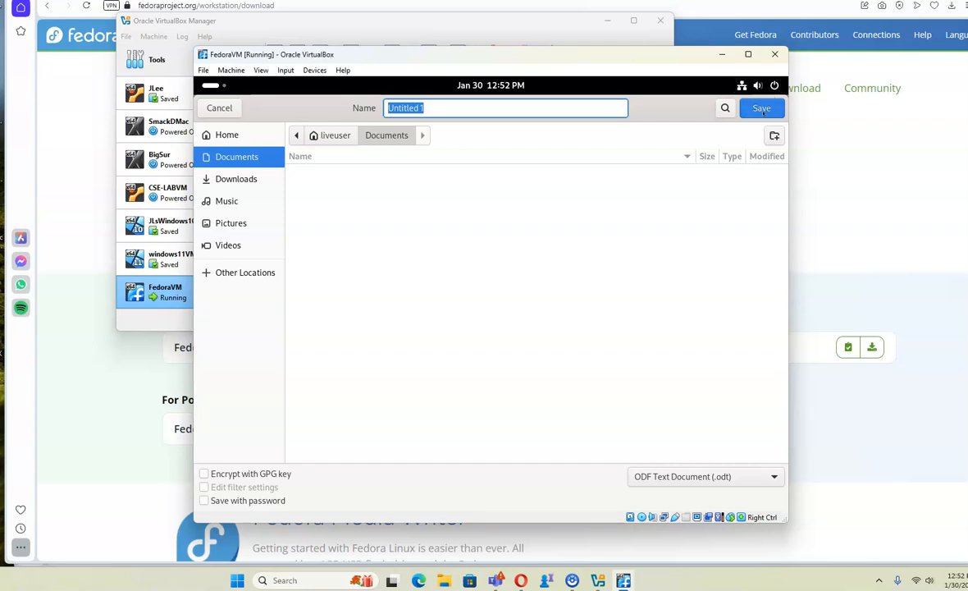
Cancel saving the file and close the Writer document without saving its changes.
click(758, 85)
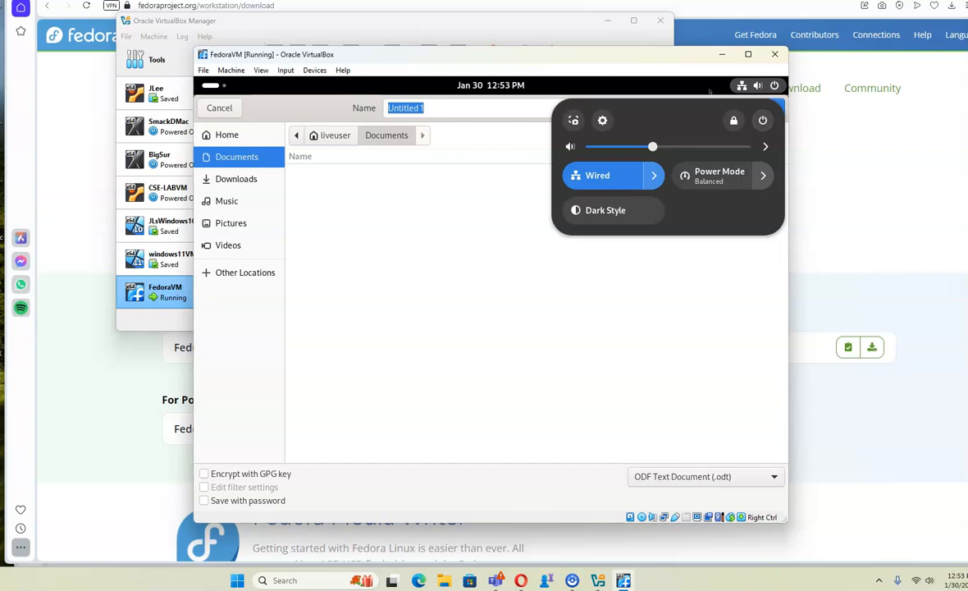
click(707, 90)
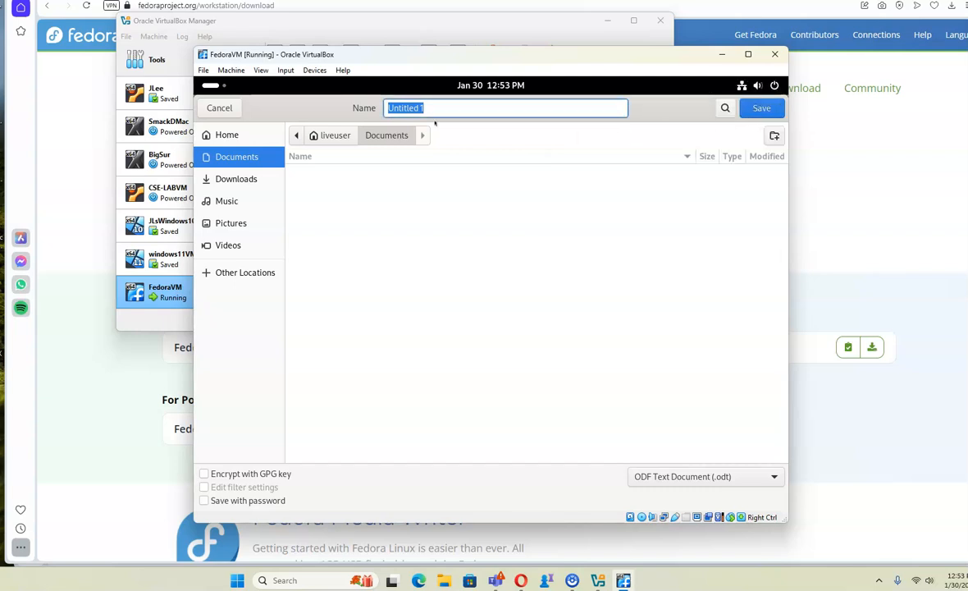
click(218, 108)
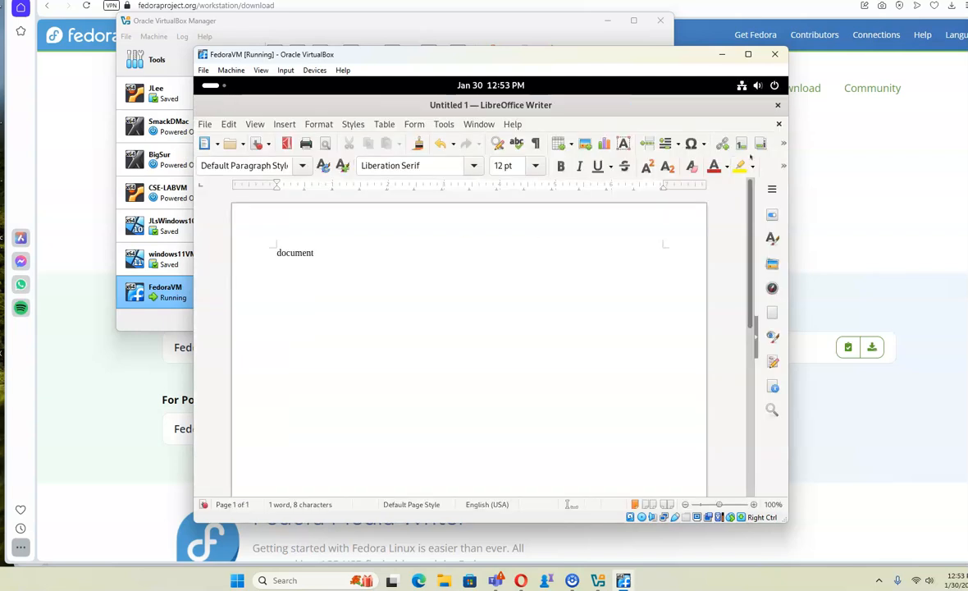
click(777, 122)
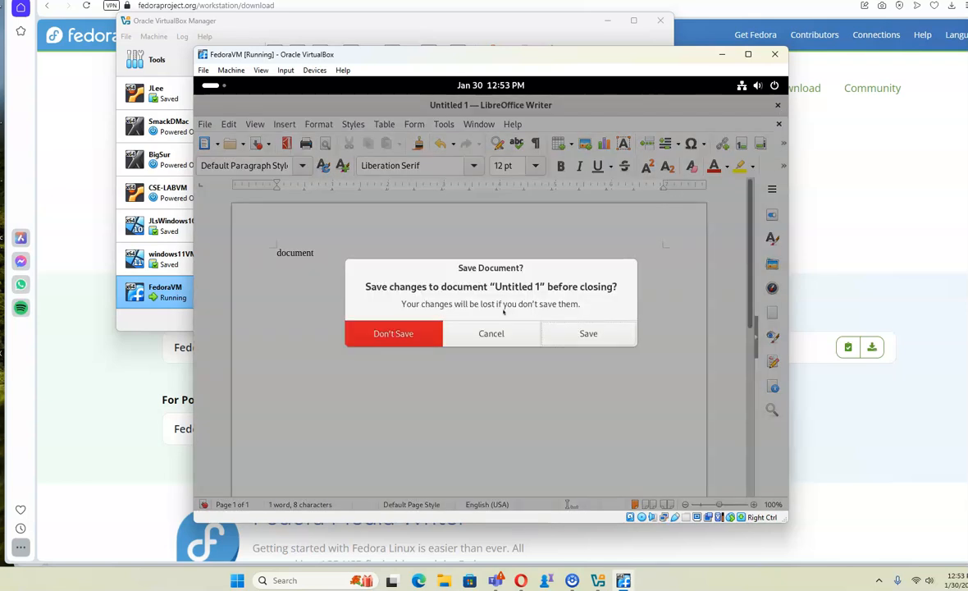
click(393, 333)
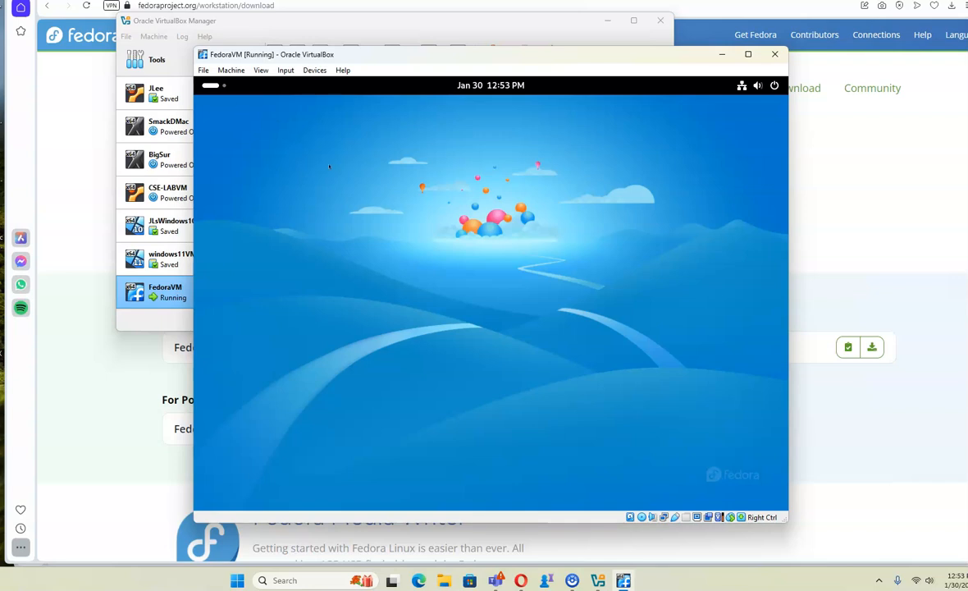
Close the Fedora virtual machine with the option to save the machine state.
click(203, 70)
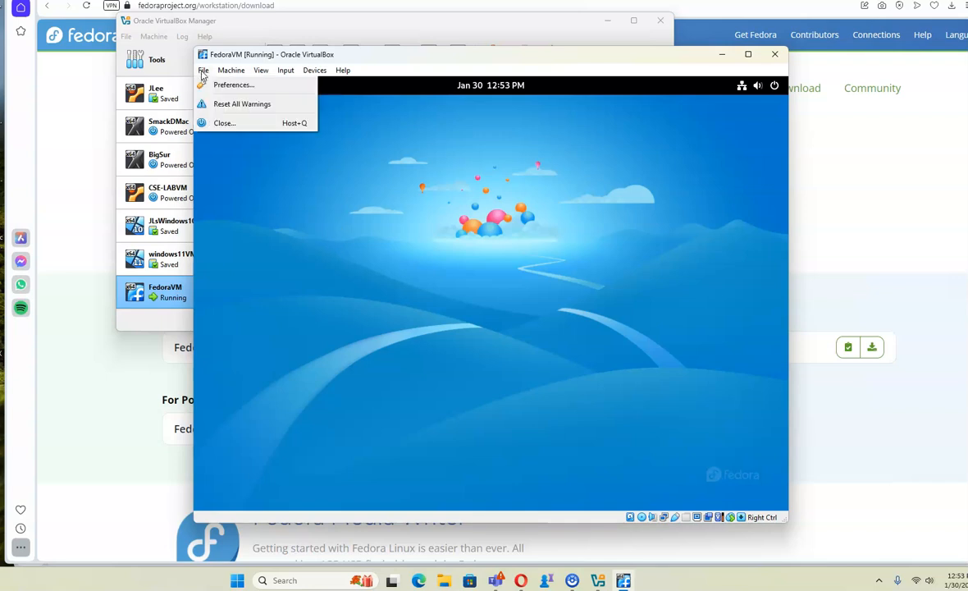
click(224, 123)
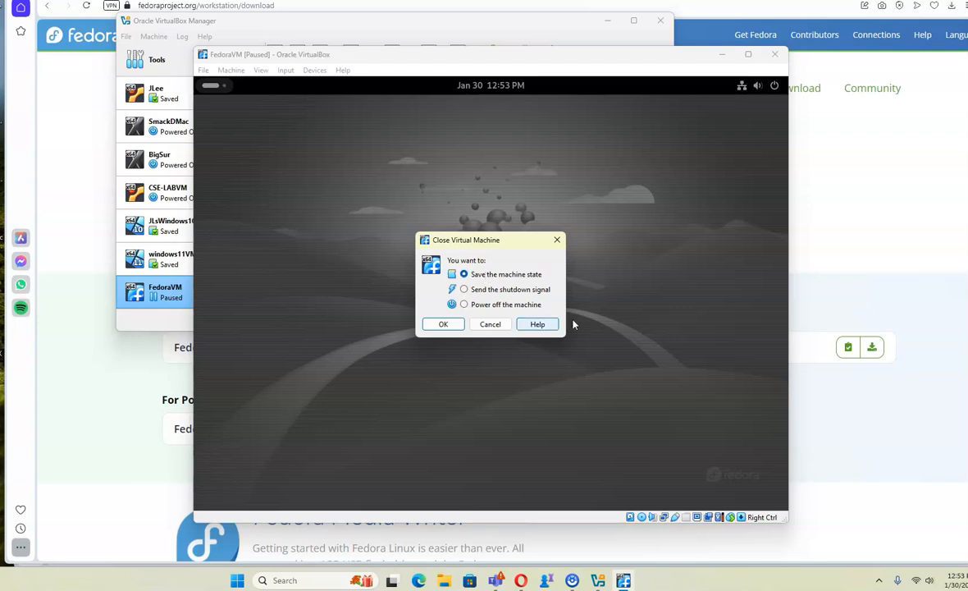
click(450, 325)
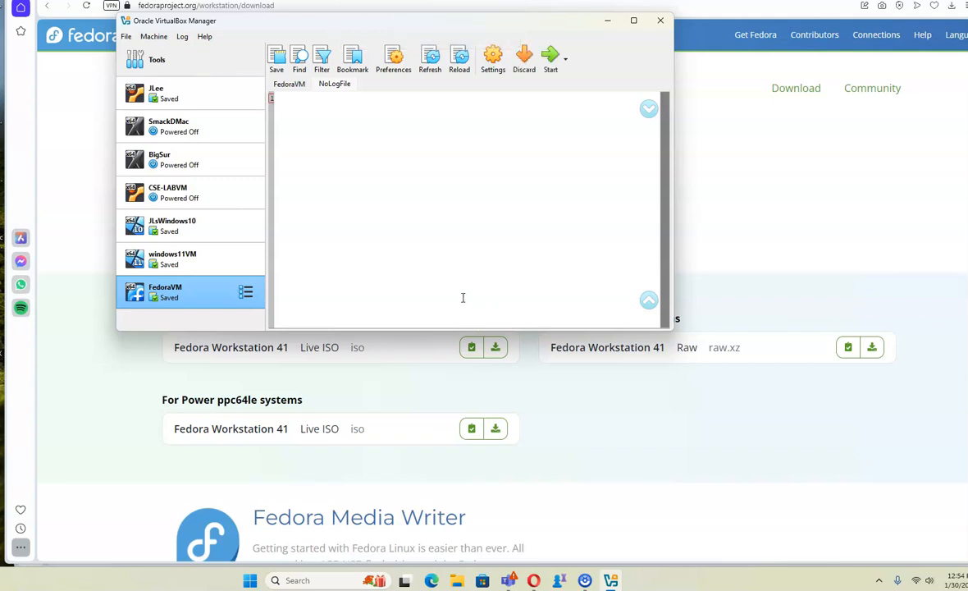
Select FedoraVM among the saved virtual machines, start it from its saved state, and bring its window to the front.
click(196, 262)
click(195, 231)
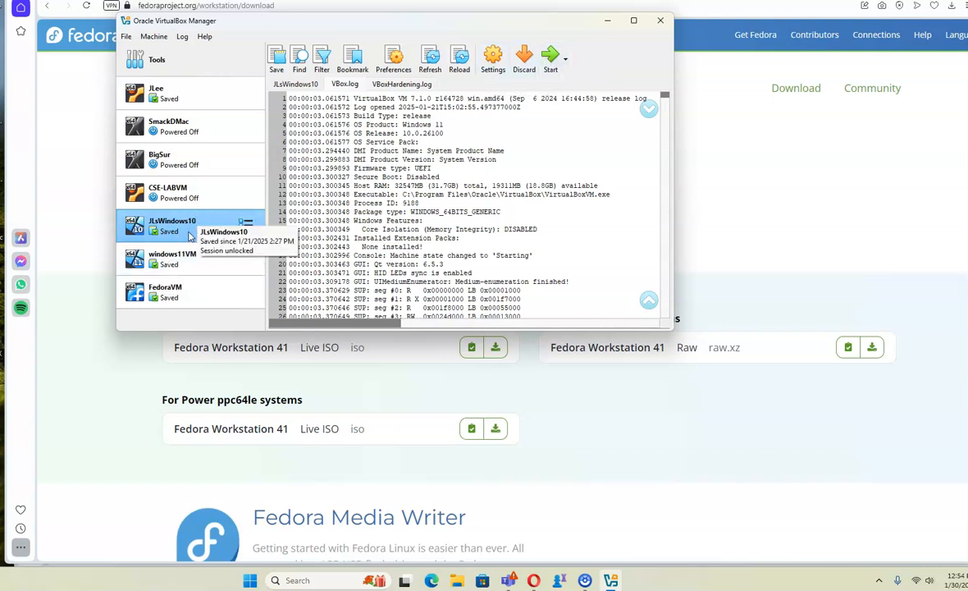
click(180, 301)
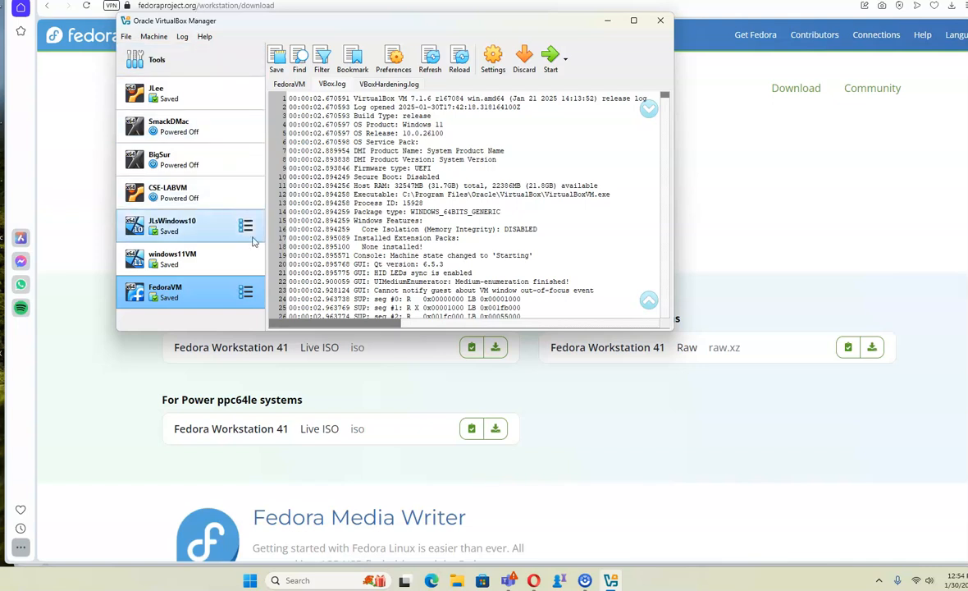
click(548, 56)
click(570, 227)
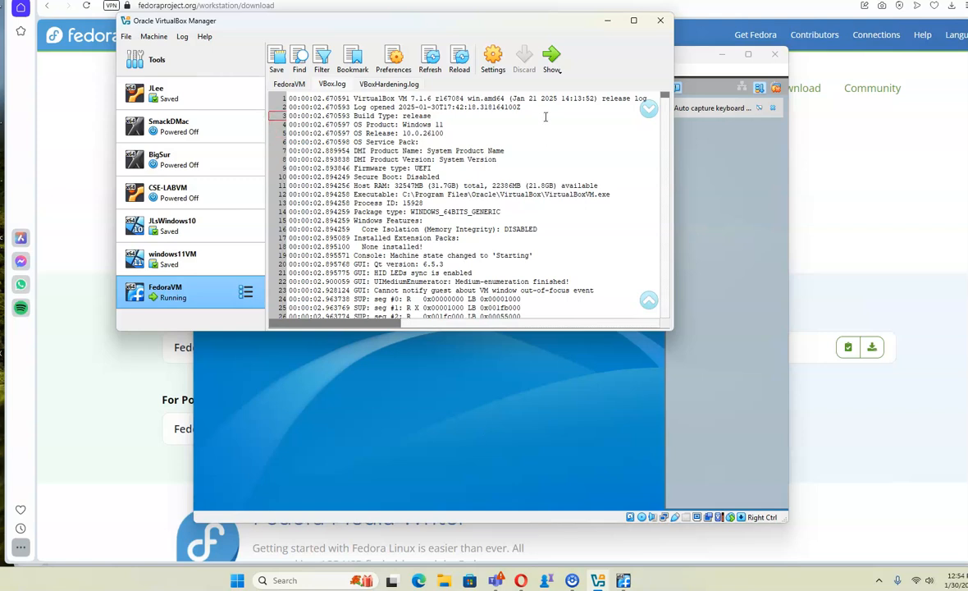
click(490, 430)
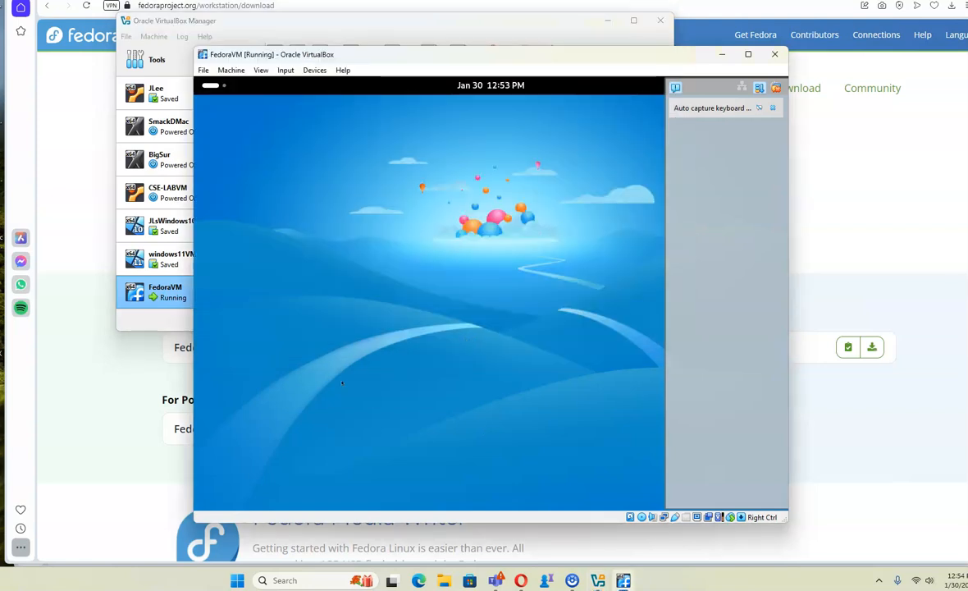